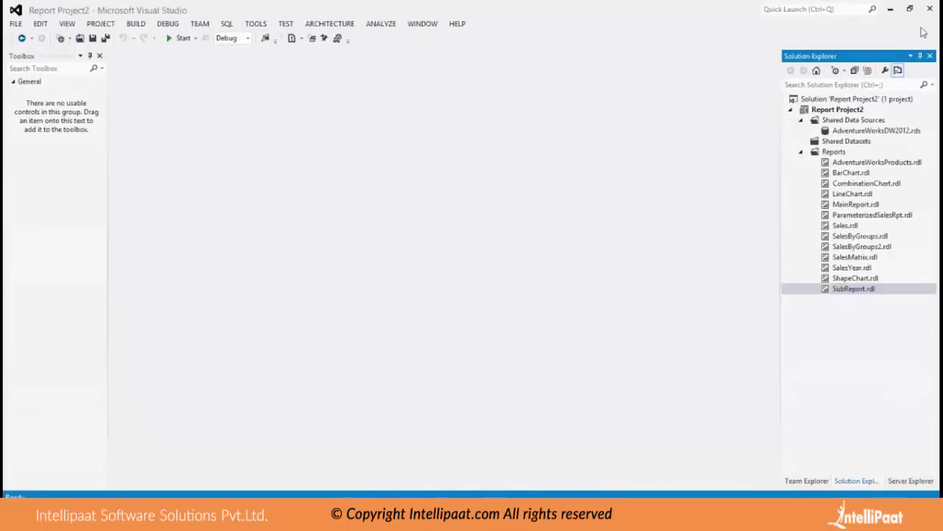
Step: Add a new Report item to the Reports folder, named Dashboard.rdl
right_click(827, 153)
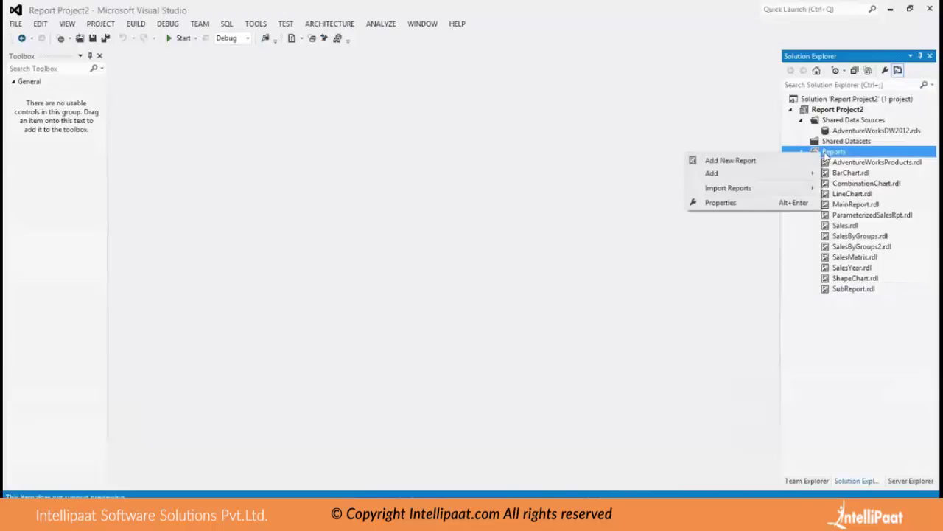
mouse_move(770, 176)
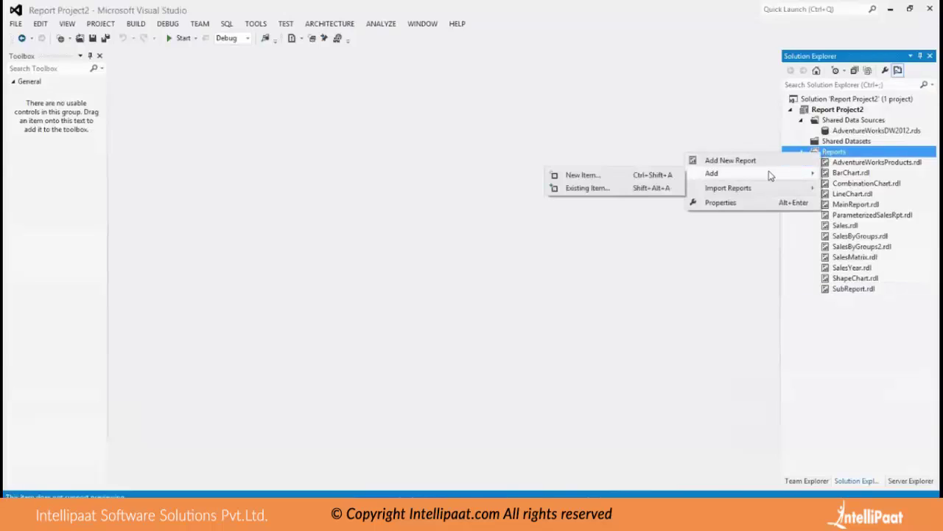
click(594, 175)
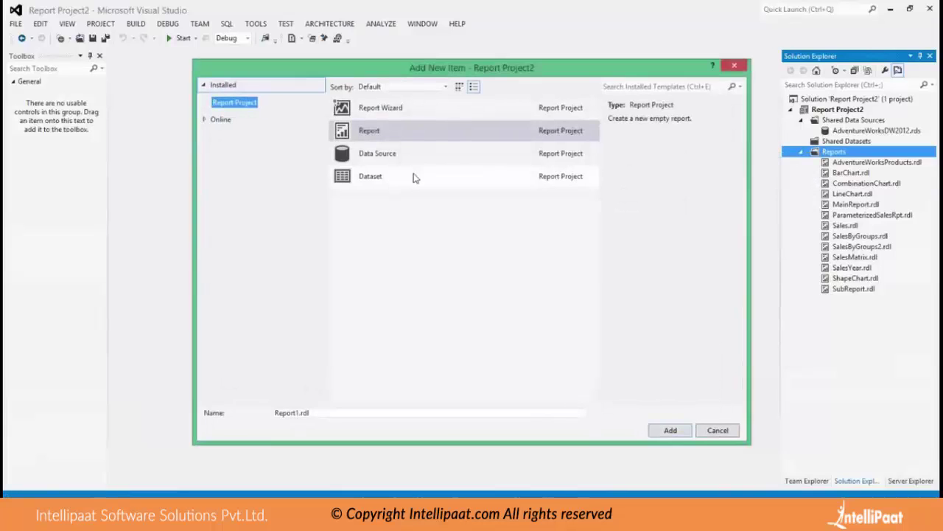
click(300, 414)
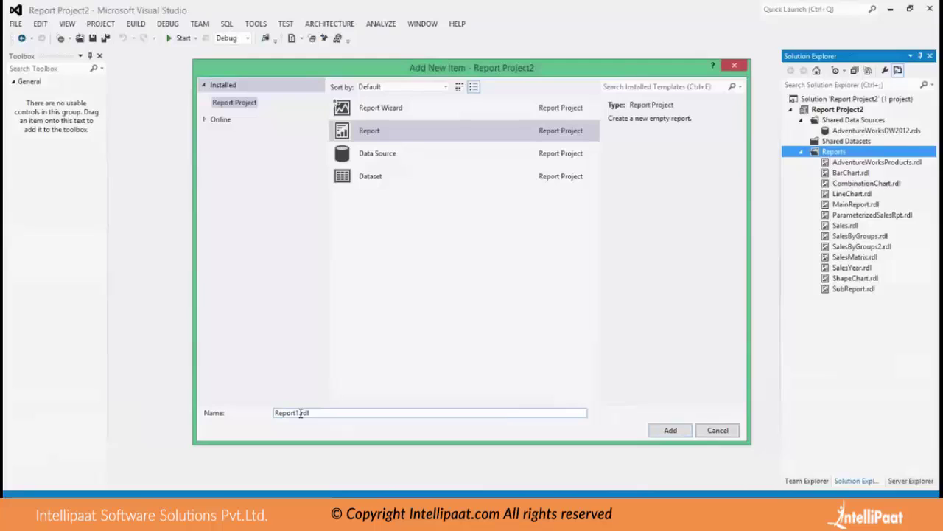
double_click(300, 413)
text(Dashboard)
key(Return)
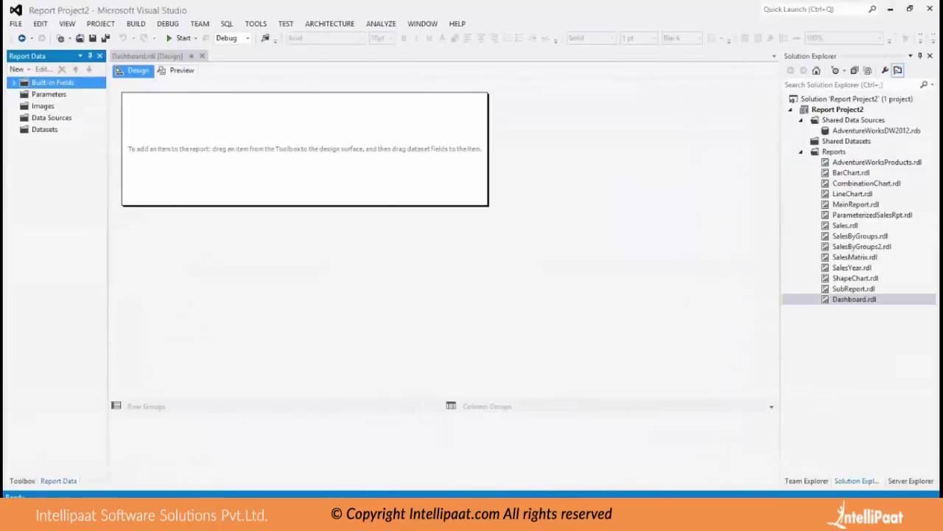
Step: Select and run the prepared SQL query in SQL Server Management Studio to check its results
click(197, 442)
drag(389, 158, 177, 75)
key(ctrl+c)
click(165, 47)
Step: Add DataSource1 as a shared data source reference to AdventureWorksDW2012
right_click(42, 122)
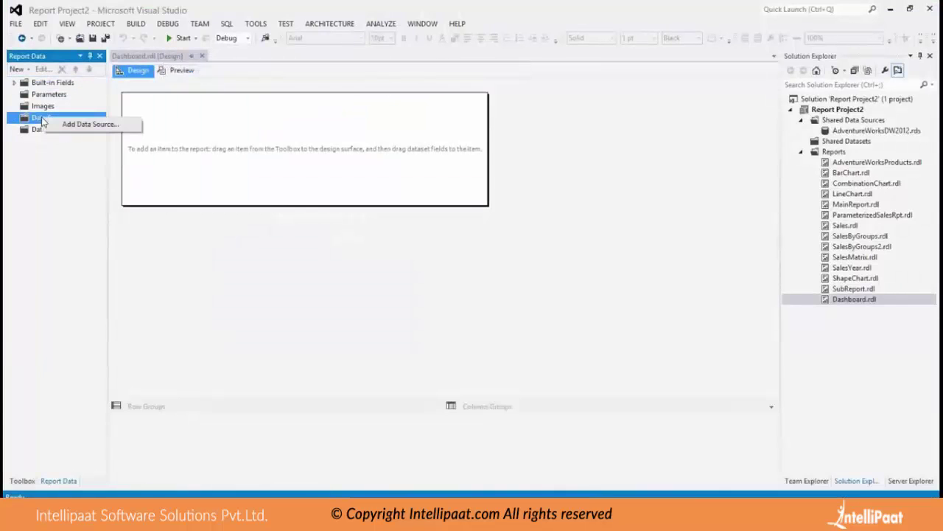
click(73, 123)
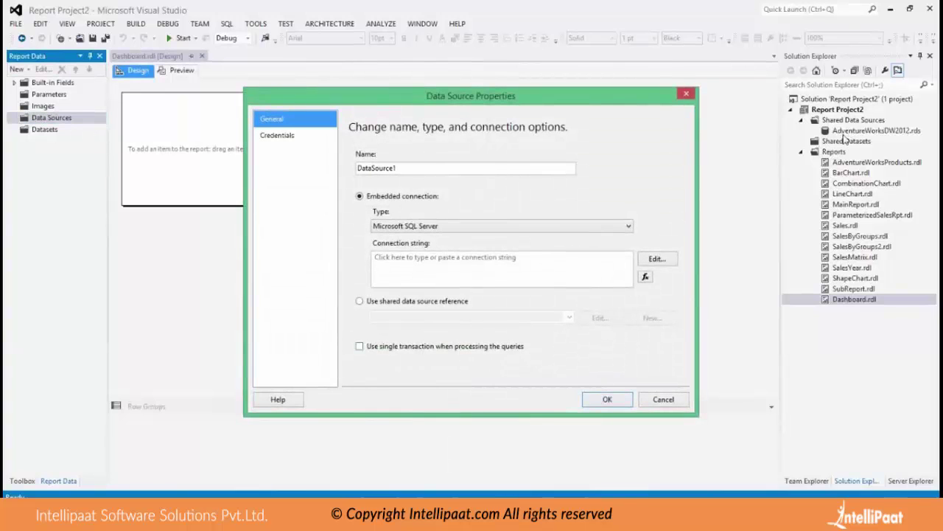
click(368, 302)
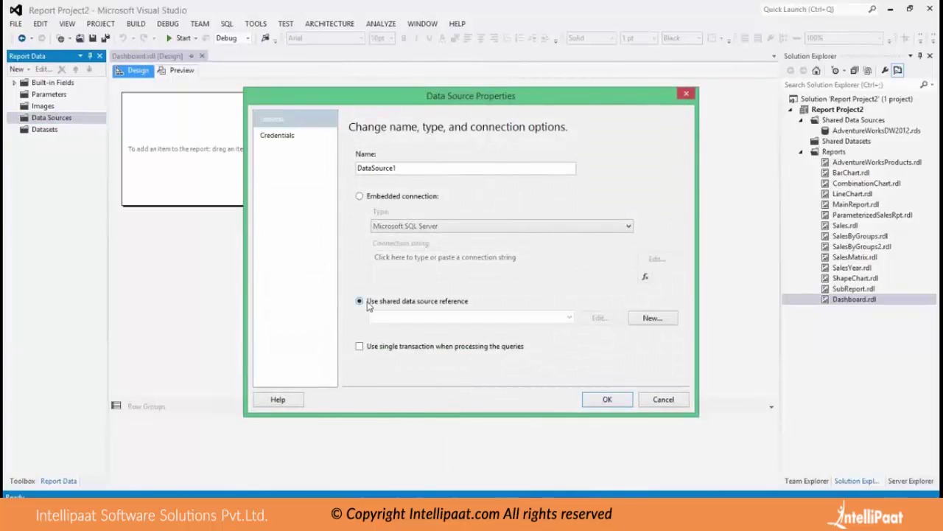
click(569, 317)
click(463, 329)
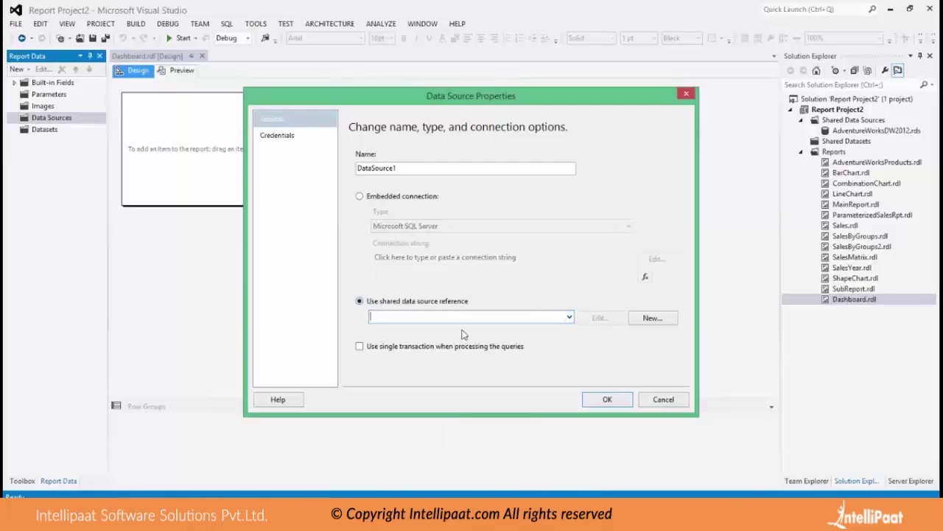
click(569, 317)
click(527, 334)
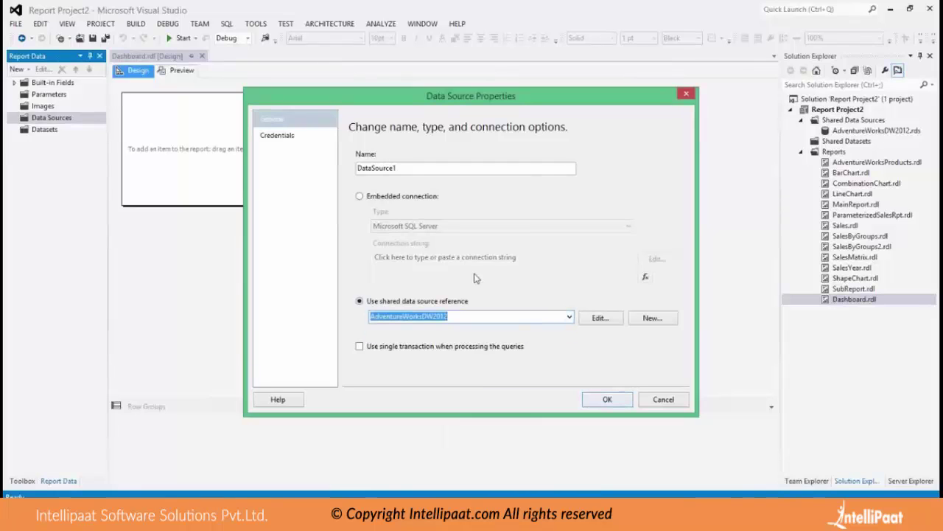
click(611, 401)
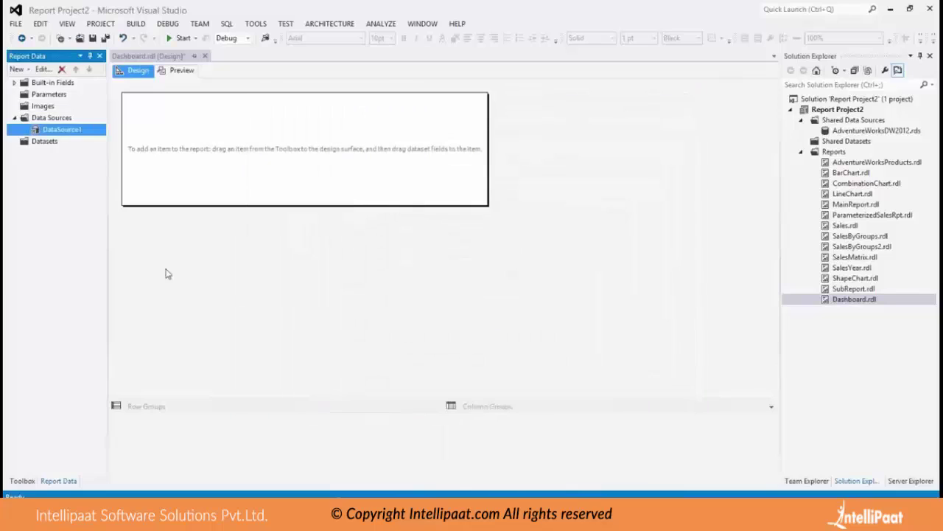
click(42, 141)
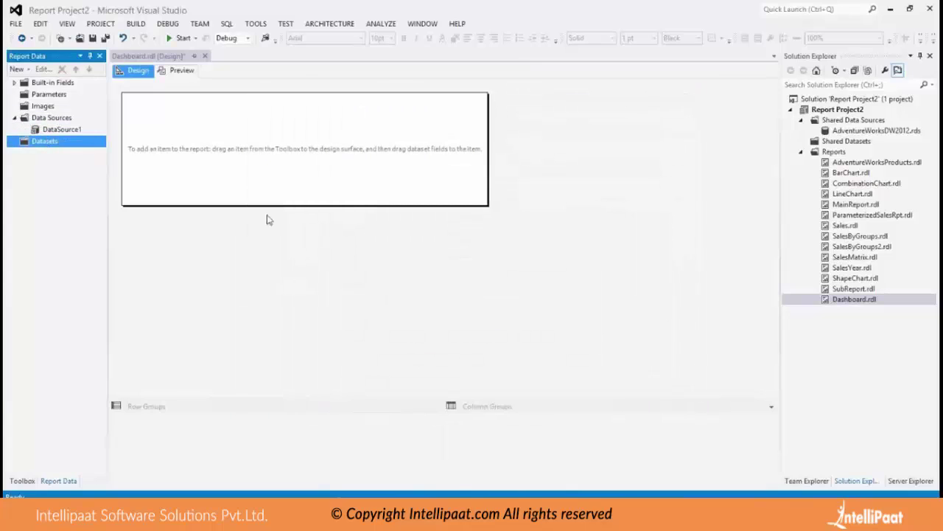
Step: Create embedded DataSet1 on DataSource1 with the pasted SQL query, reviewing its returned fields
right_click(59, 145)
click(78, 147)
click(370, 151)
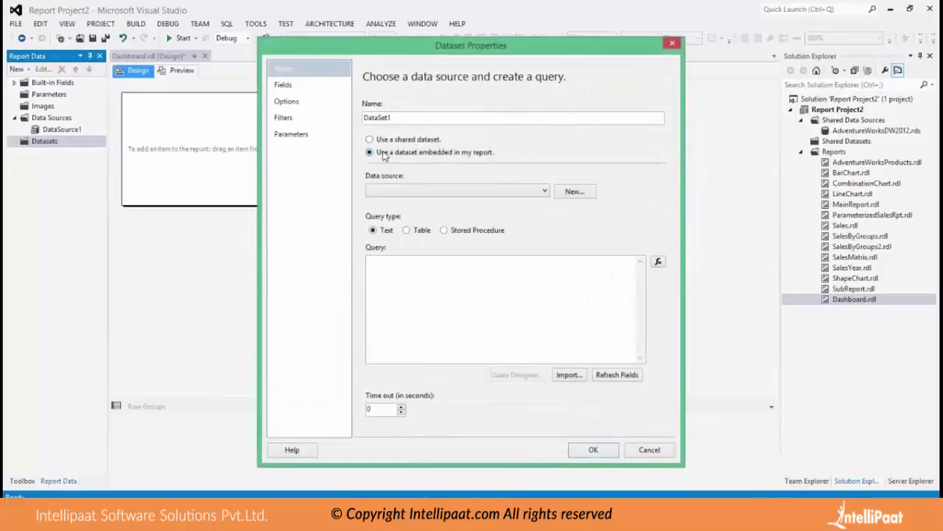
click(418, 191)
click(415, 204)
click(411, 278)
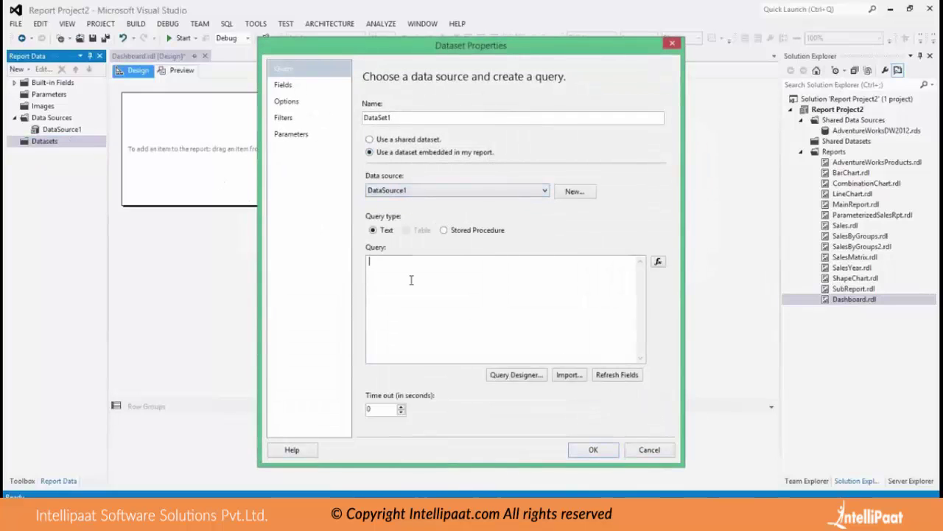
key(ctrl+v)
click(283, 84)
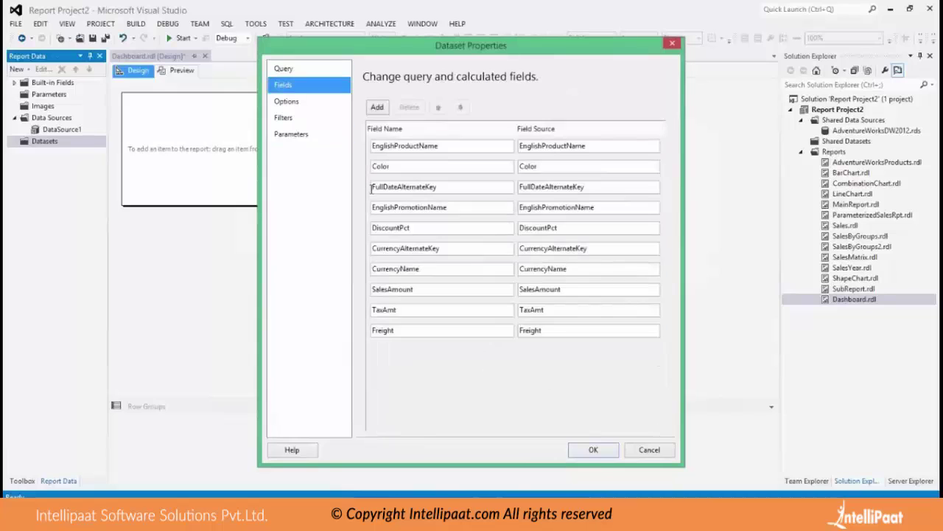
click(591, 451)
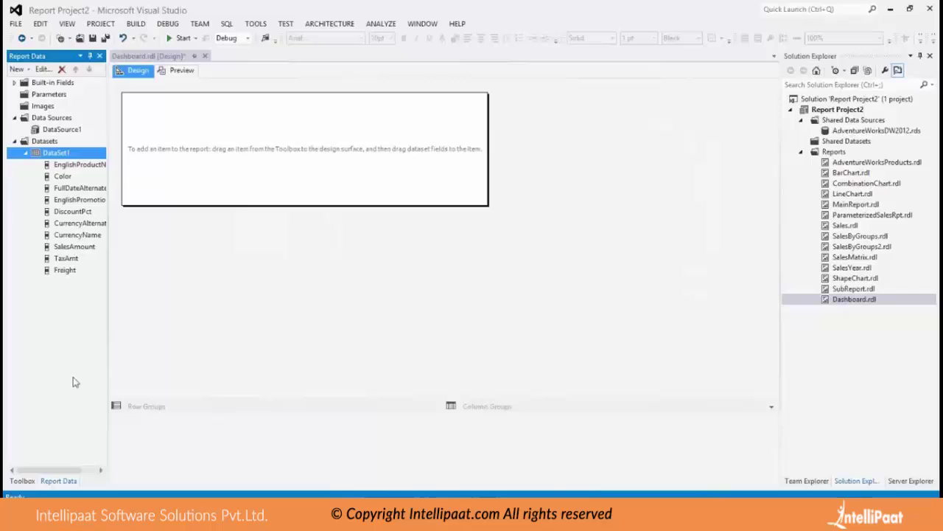
Step: Enlarge the report body down and to the right
click(22, 480)
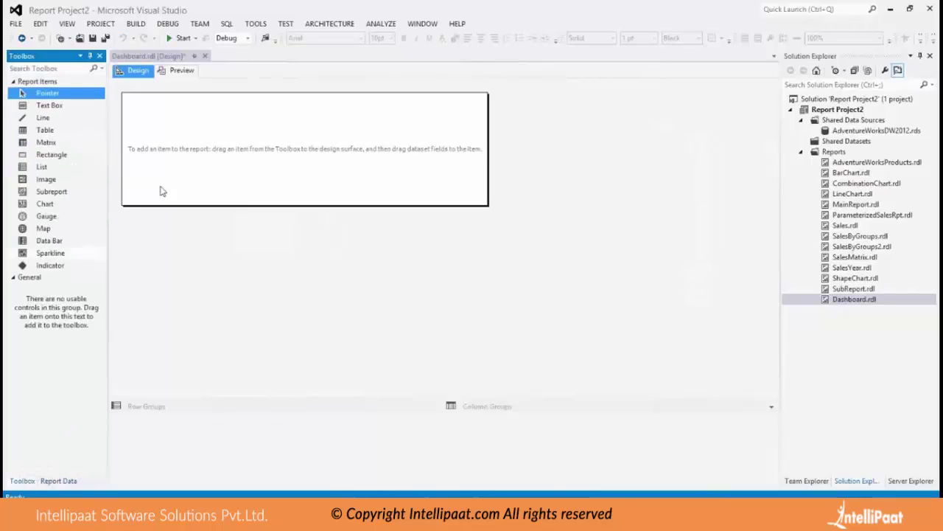
click(281, 174)
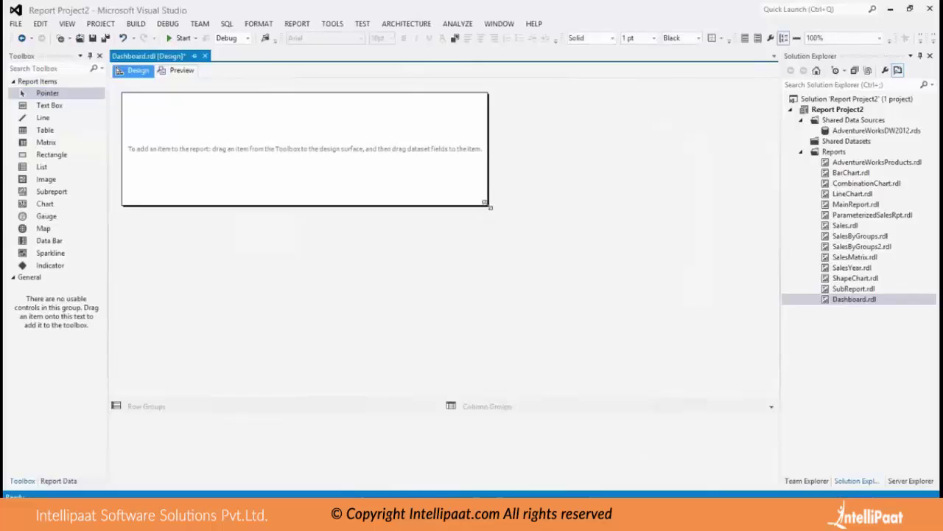
drag(490, 207, 598, 308)
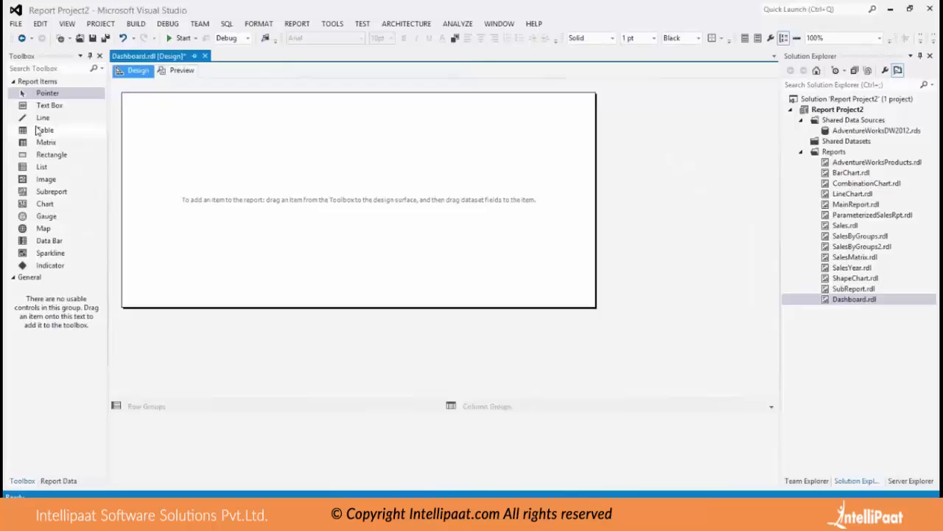
Step: Place a text box at the top-left of the report reading 'Anual Sales'
drag(46, 105, 166, 109)
click(176, 117)
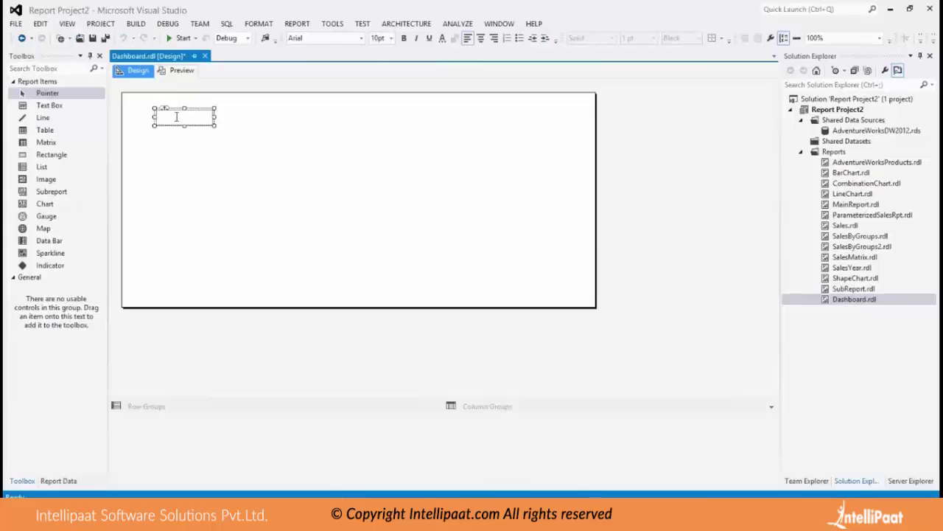
text(Anu)
key(BackSpace)
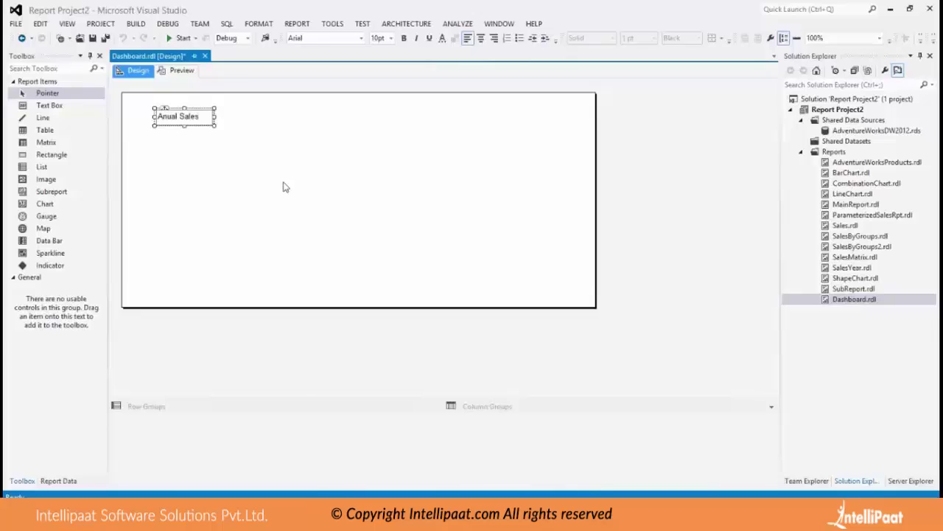
click(205, 135)
click(202, 124)
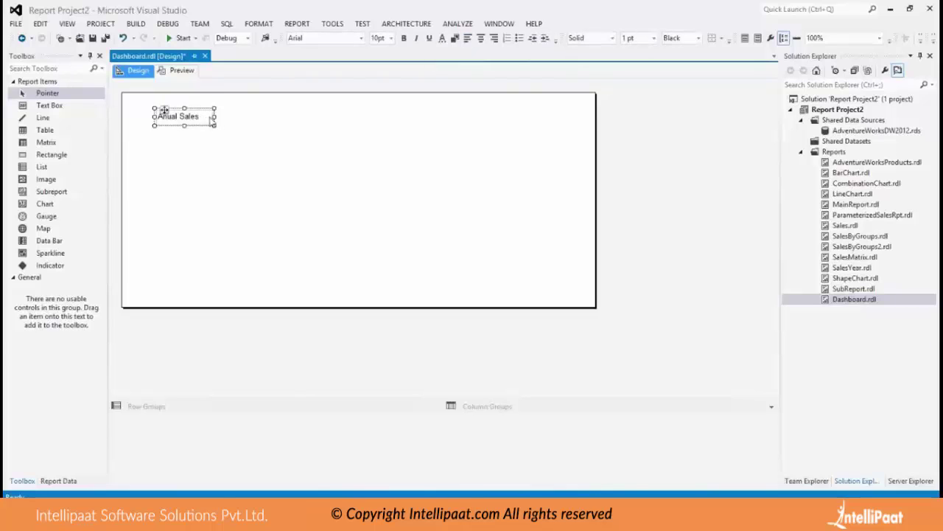
Step: Place a second text box beside the Anual Sales label, aligned with it
click(50, 105)
click(244, 114)
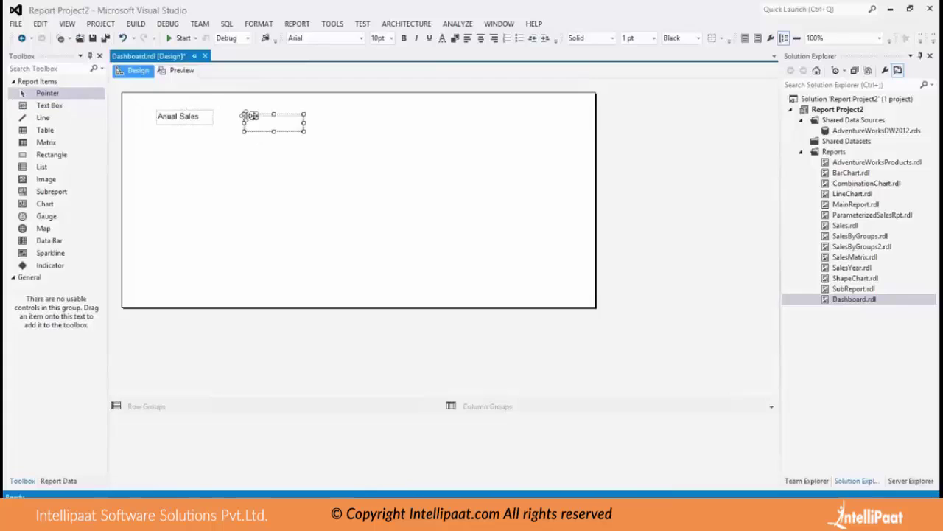
drag(248, 114, 241, 108)
click(254, 116)
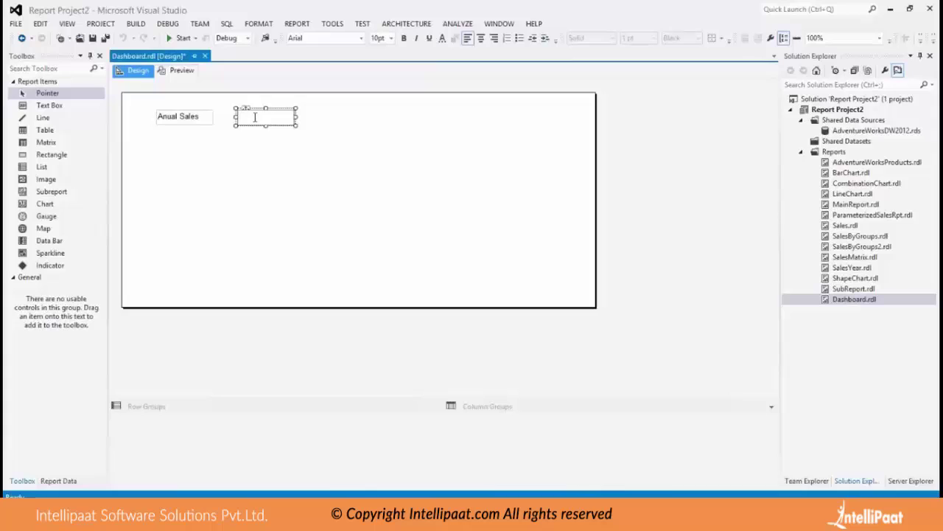
right_click(255, 117)
click(237, 141)
Step: Set the new text box's expression to =Sum(Fields!SalesAmount.Value, "DataSet1") and move it next to the label
right_click(251, 120)
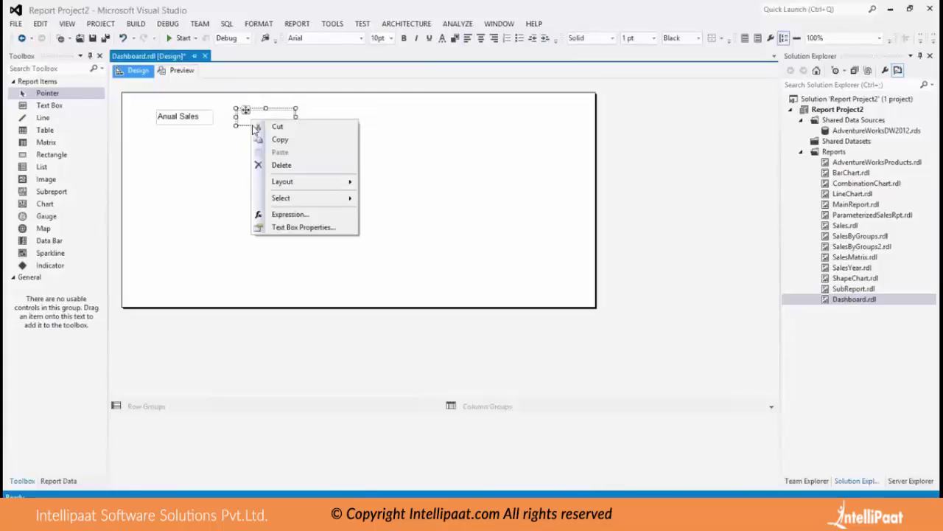
click(285, 213)
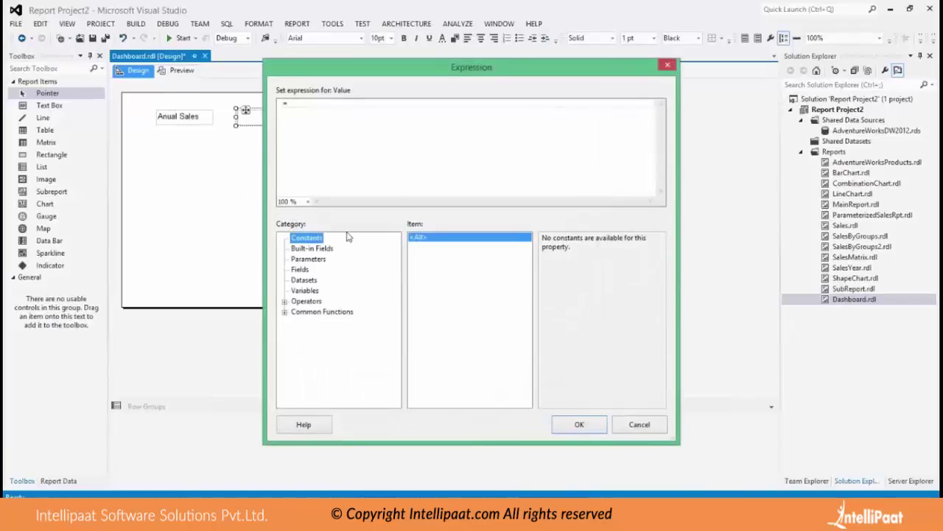
click(305, 281)
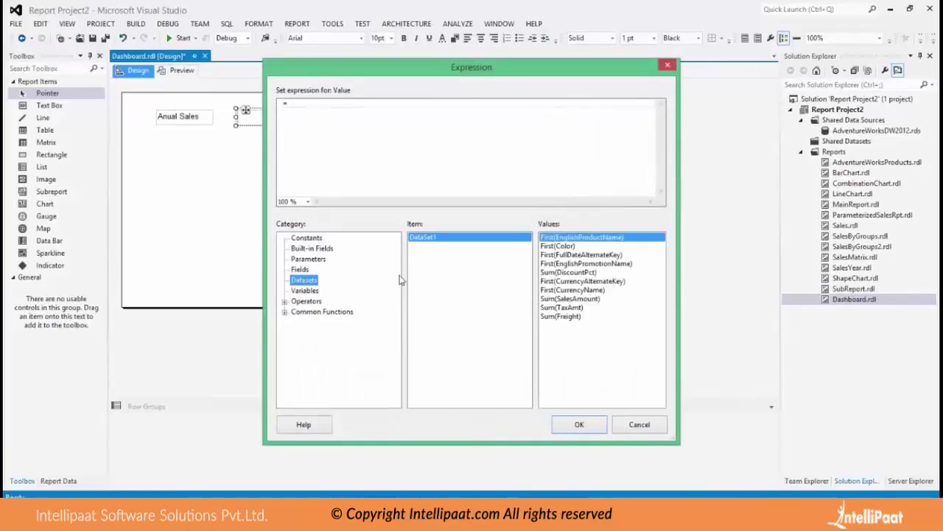
click(569, 299)
double_click(570, 299)
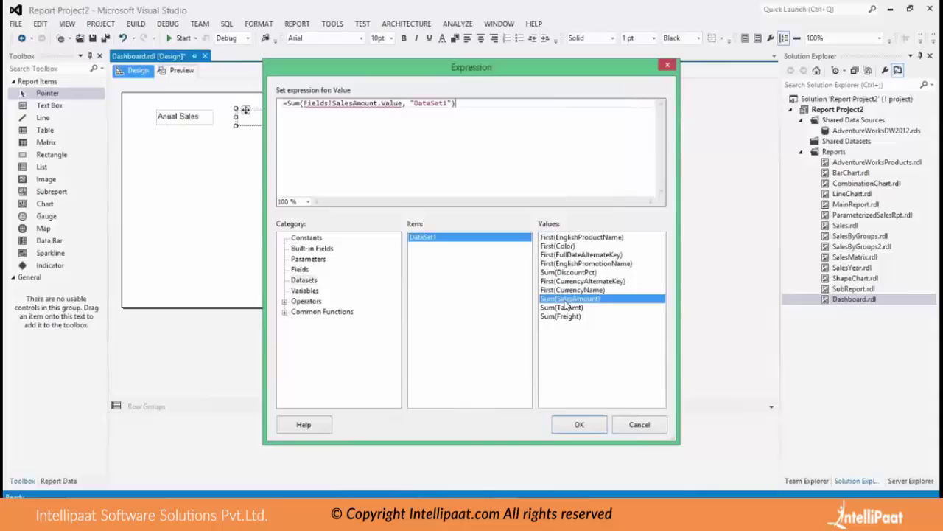
click(579, 424)
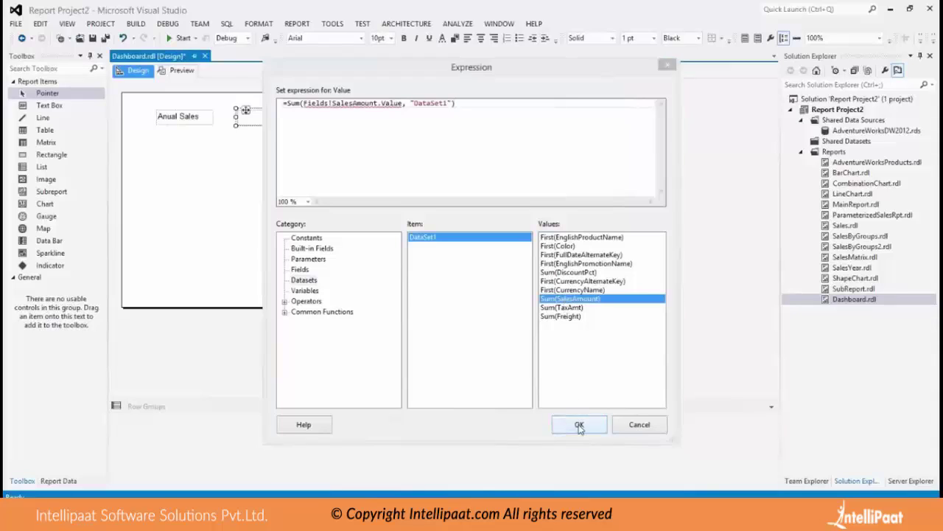
drag(246, 110, 235, 110)
click(207, 116)
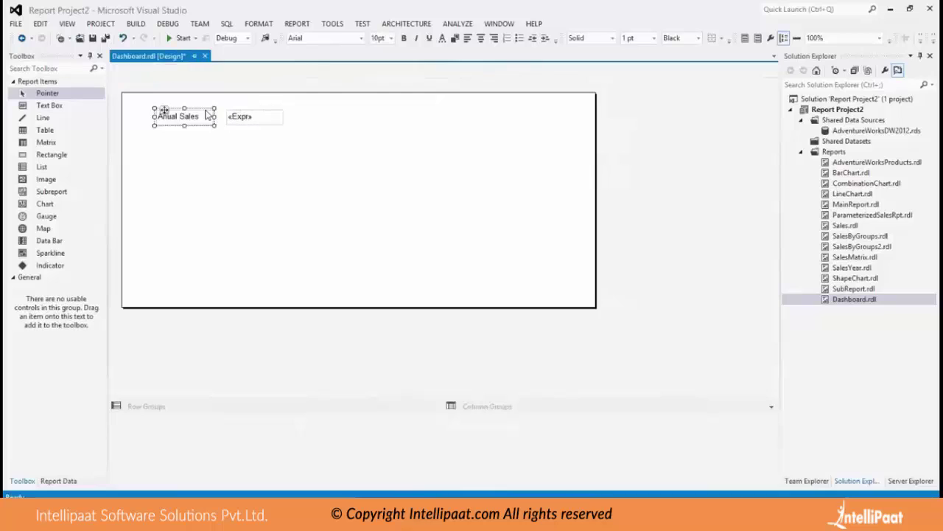
key(F4)
Step: Set the Anual Sales label's Font > FontWeight property to Bold
click(768, 342)
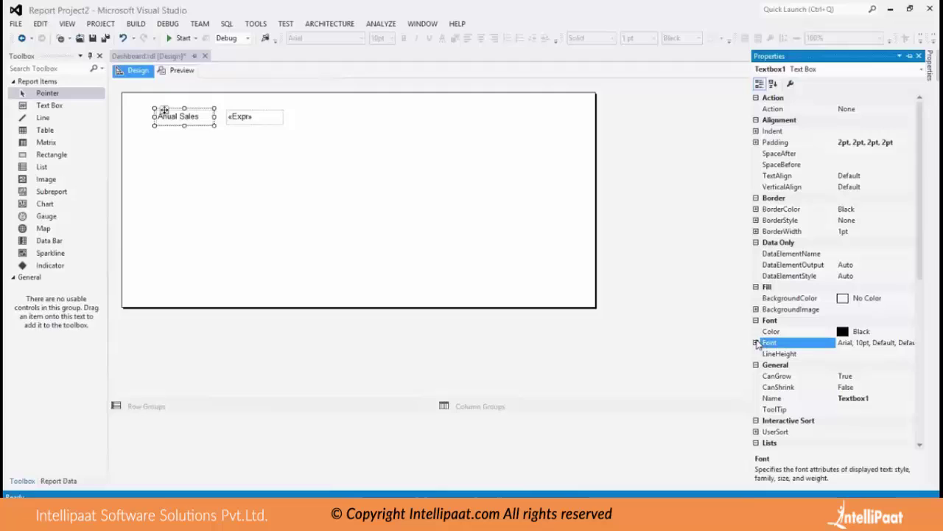
click(756, 342)
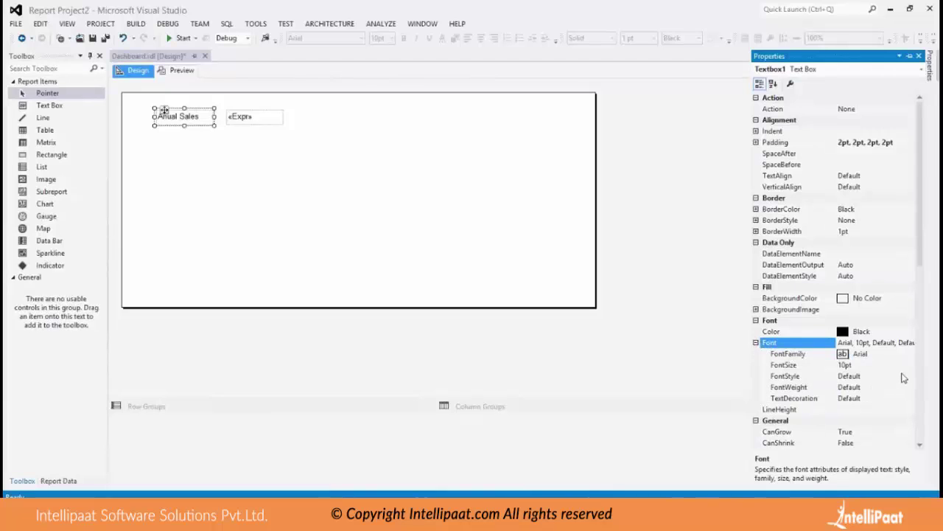
click(908, 379)
click(910, 377)
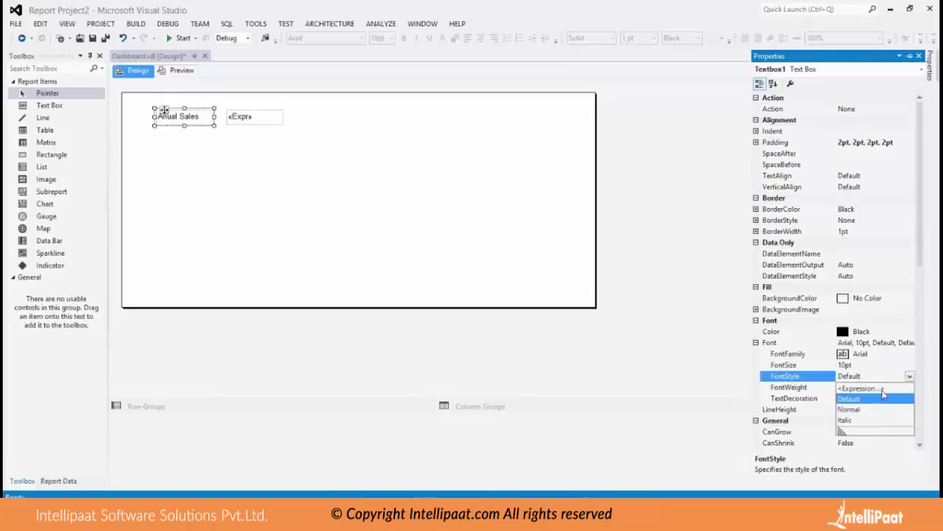
click(811, 388)
click(802, 387)
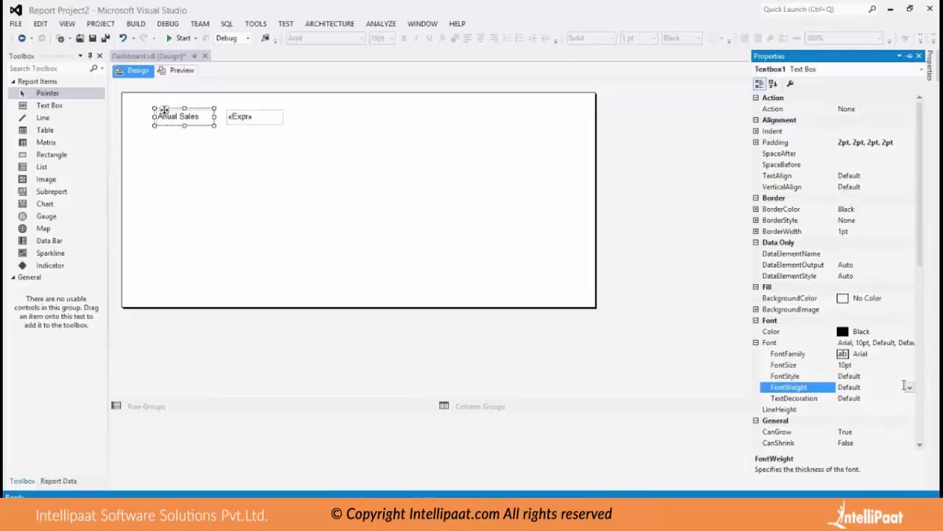
click(909, 387)
click(861, 356)
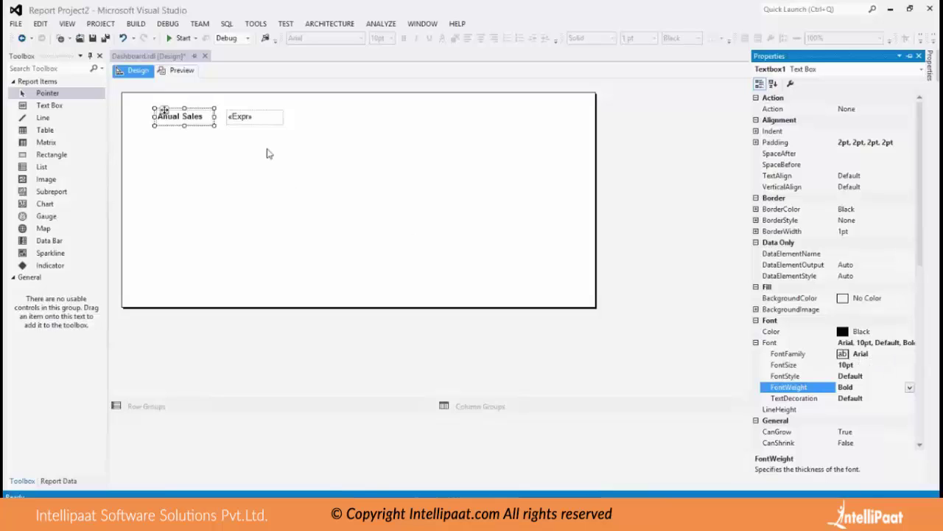
click(254, 156)
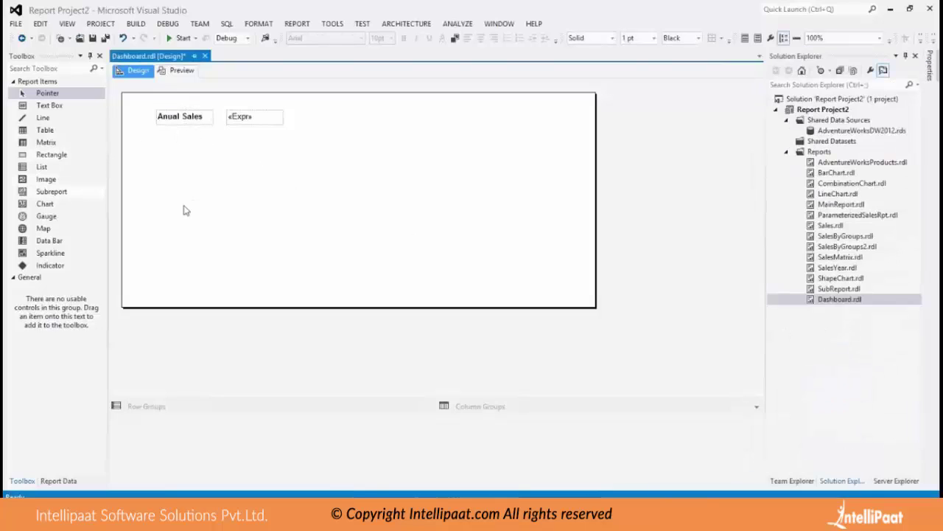
Step: Insert an empty three-column table from the Toolbox beneath the Anual Sales title
click(59, 480)
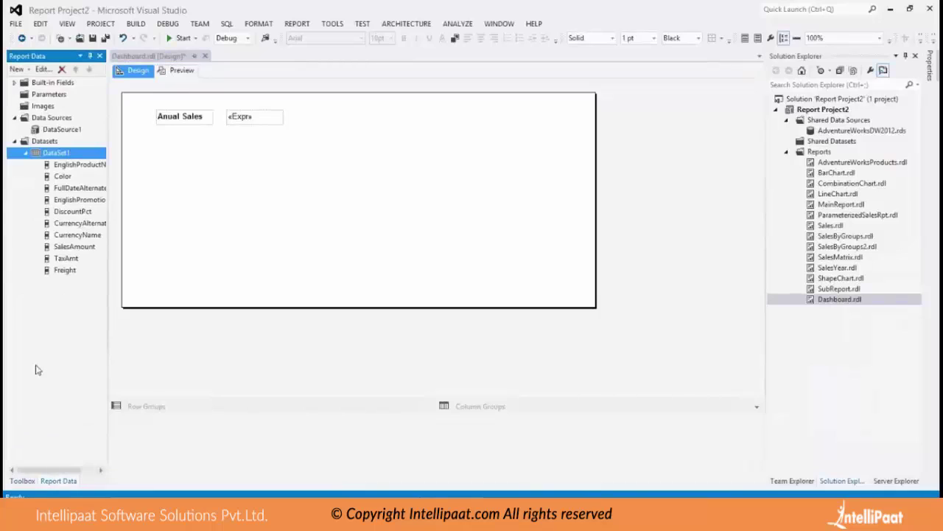
click(23, 480)
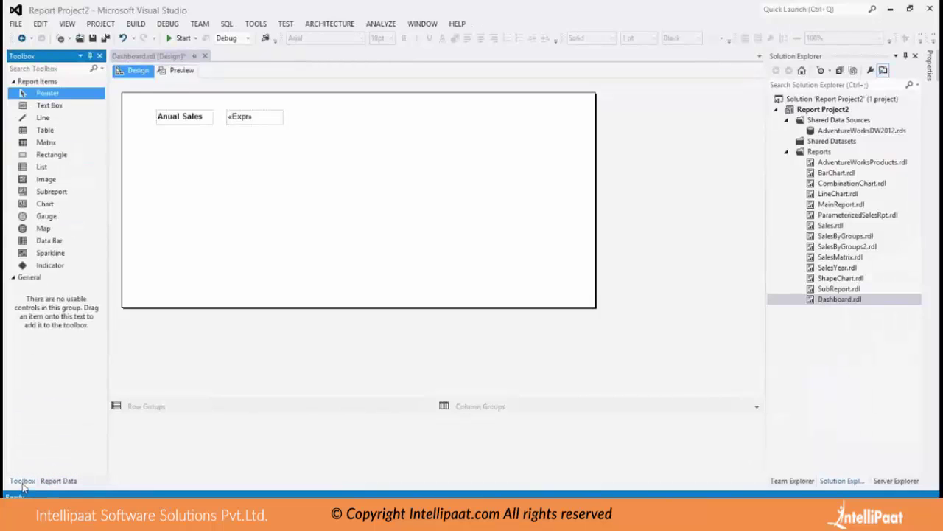
drag(44, 130, 165, 140)
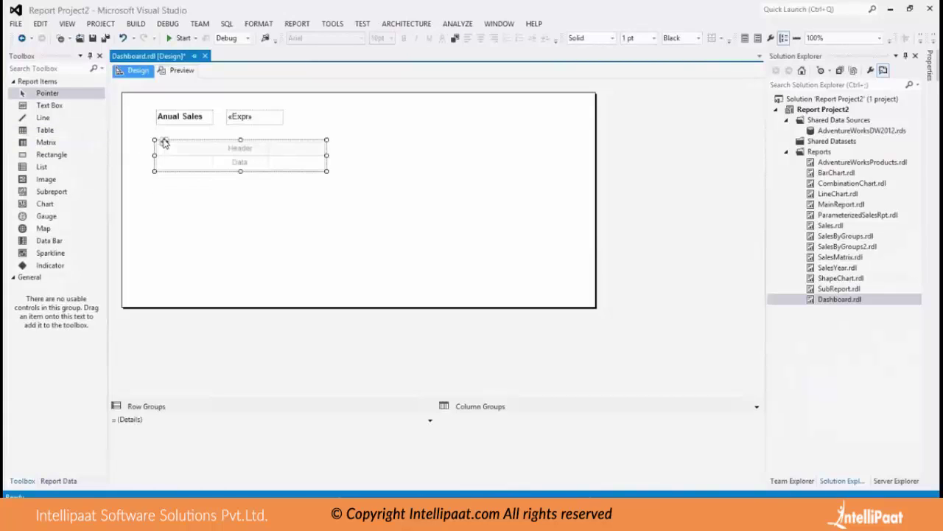
click(233, 208)
click(57, 480)
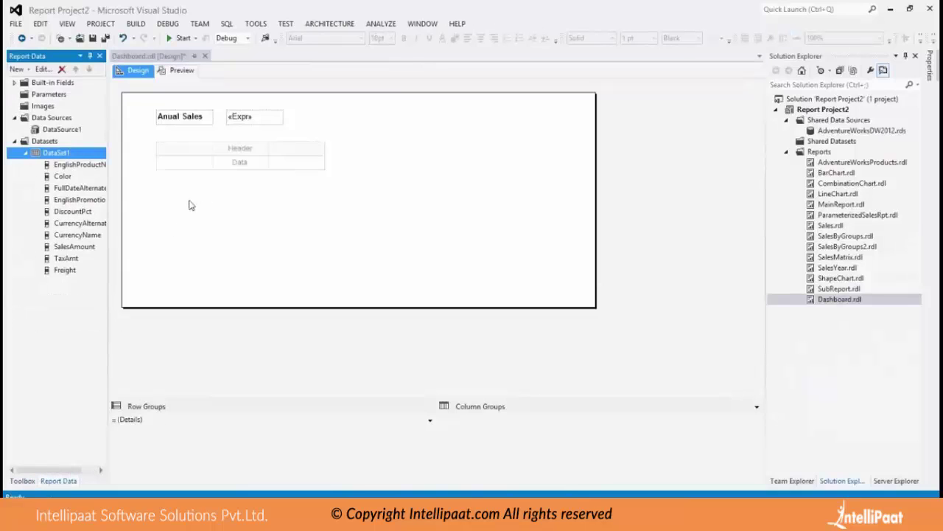
Step: Fill the first two data cells with EnglishProductName and CurrencyName and widen both columns
click(207, 161)
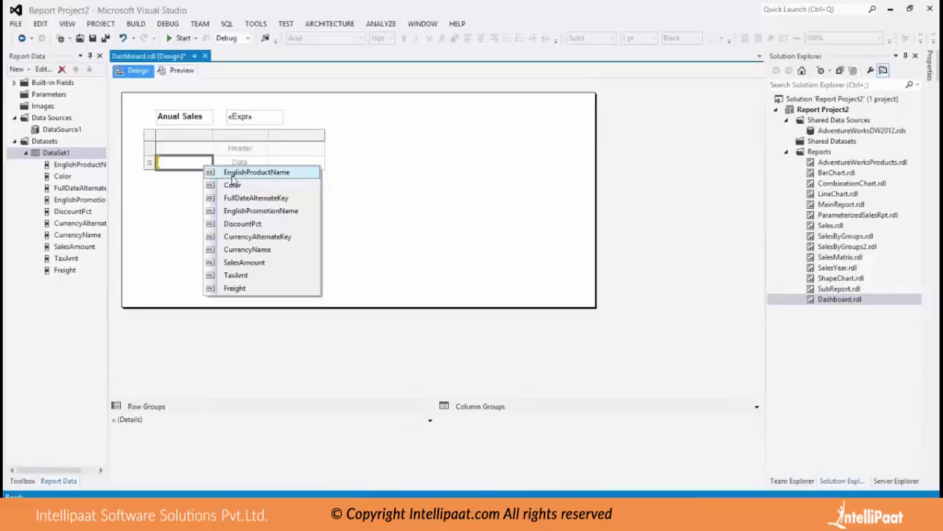
click(235, 174)
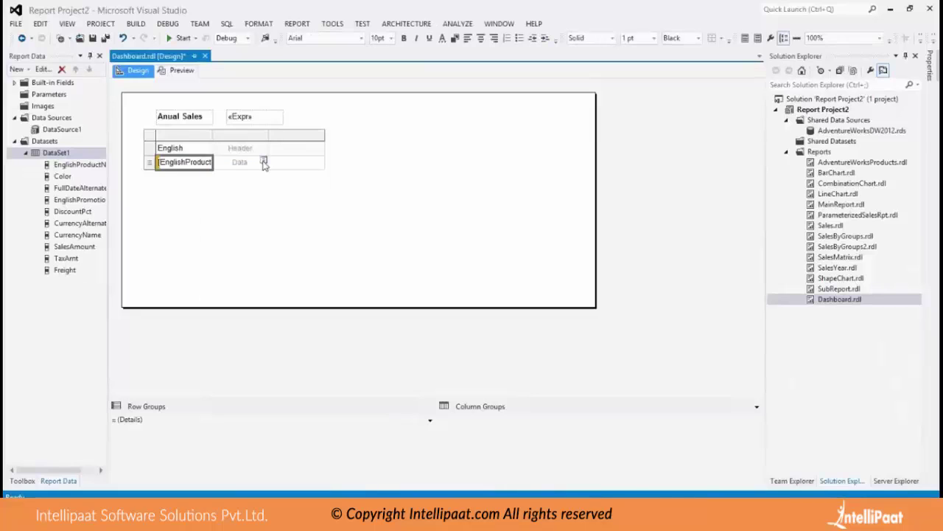
click(264, 161)
click(319, 249)
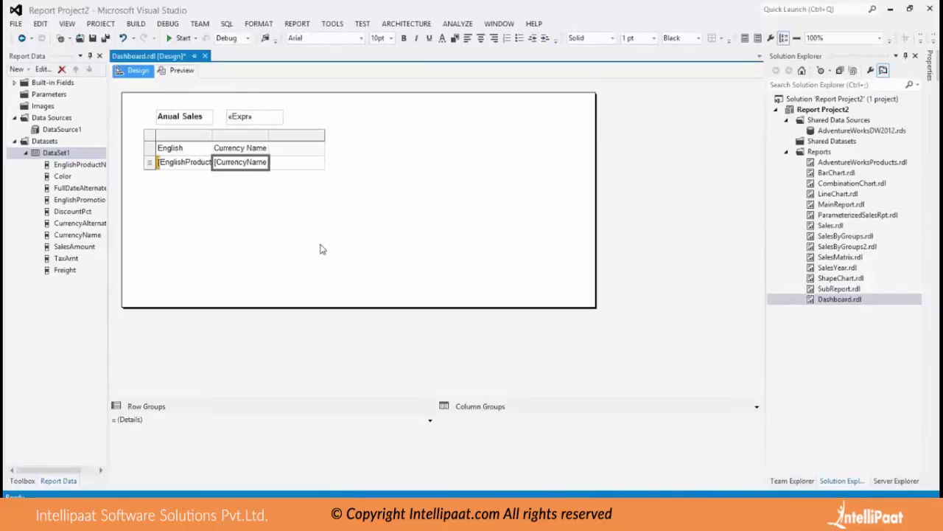
click(267, 134)
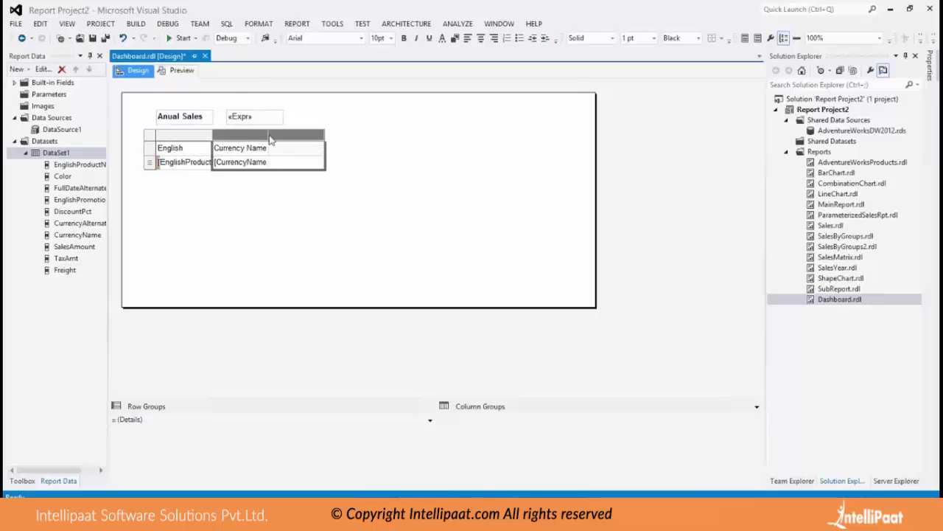
drag(268, 134, 282, 134)
drag(212, 137, 221, 137)
Step: Rename the headers to Product Name and Country Name and widen the Product Name column
click(189, 150)
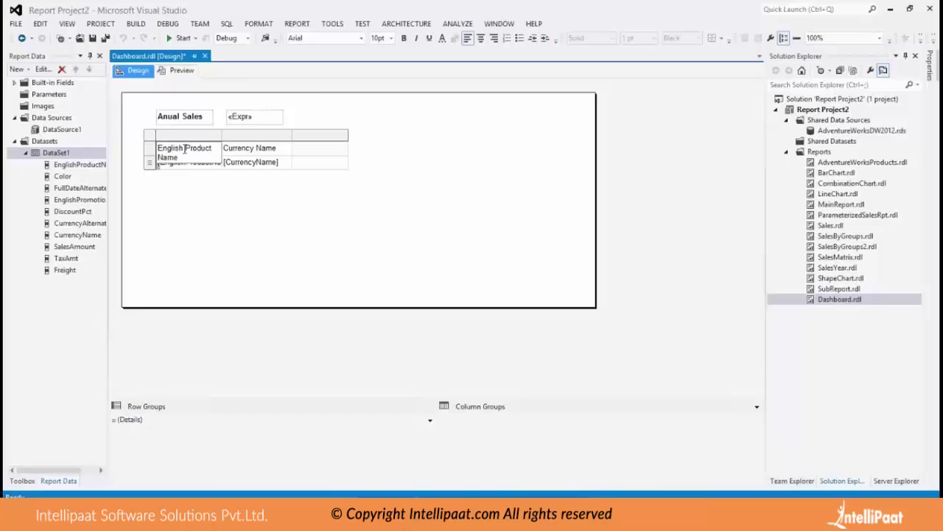
click(185, 148)
key(BackSpace)
key(BackSpace)
key(BackSpace)
key(BackSpace)
key(BackSpace)
key(BackSpace)
key(BackSpace)
key(BackSpace)
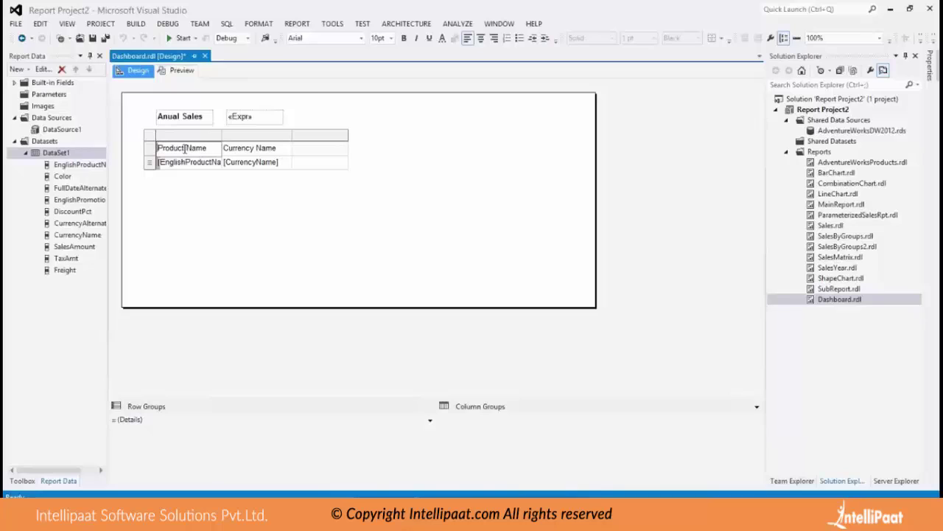
click(254, 148)
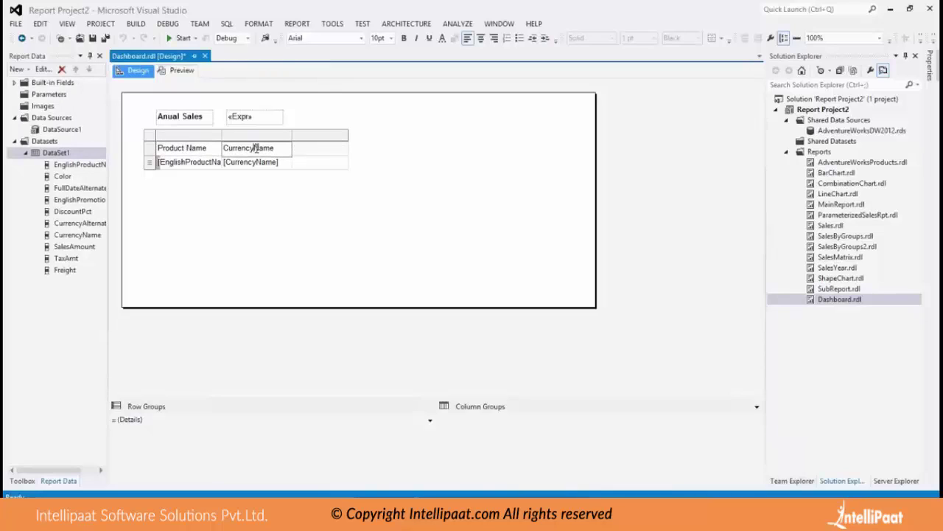
key(BackSpace)
key(BackSpace)
key(BackSpace)
key(BackSpace)
key(BackSpace)
key(BackSpace)
key(BackSpace)
key(BackSpace)
text(Country)
click(244, 224)
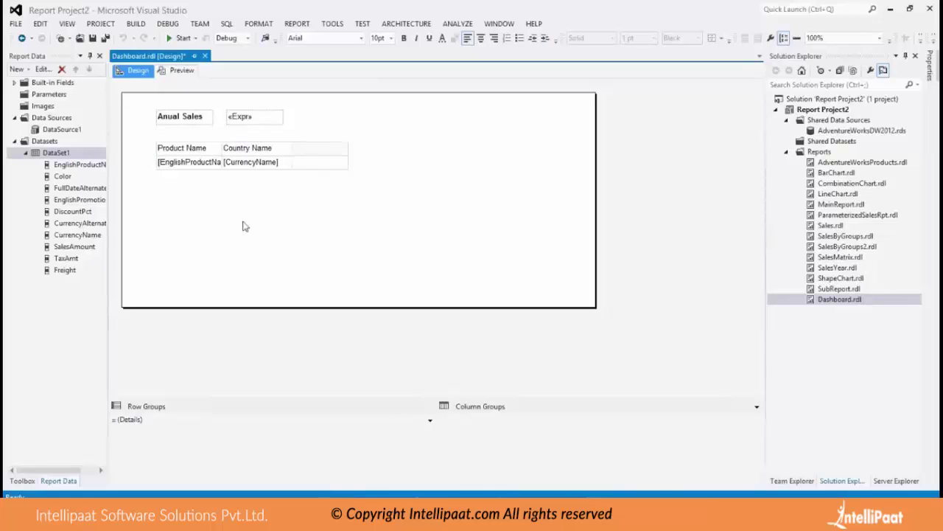
click(169, 154)
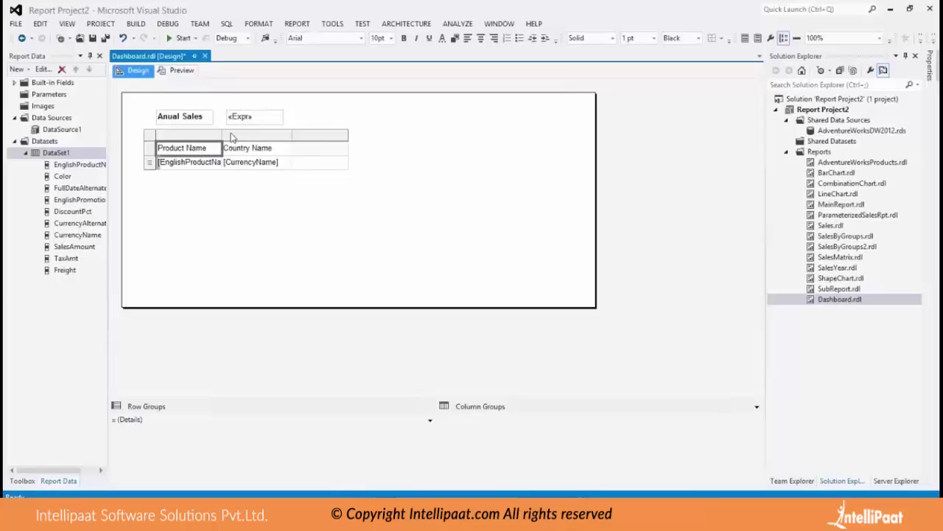
drag(225, 132, 243, 132)
click(225, 244)
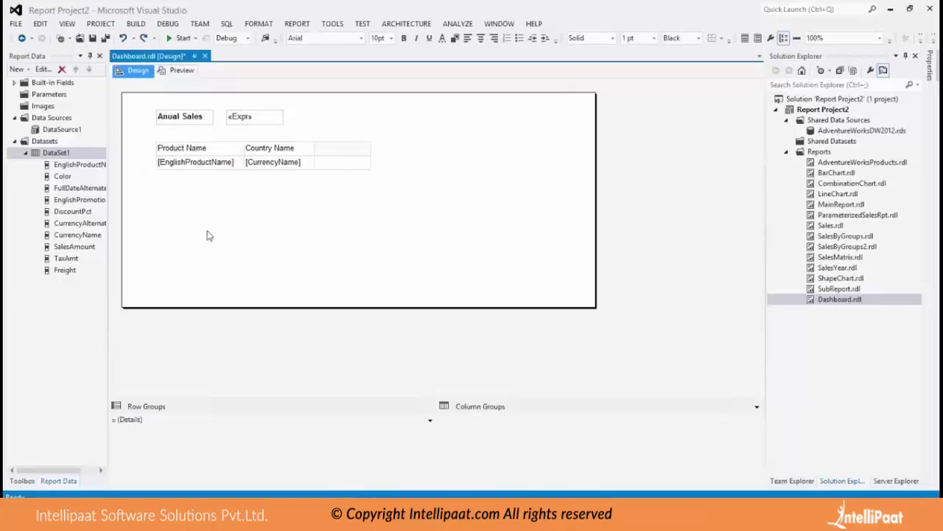
Step: Make the table's header row bold through its FontWeight property
click(163, 161)
click(150, 151)
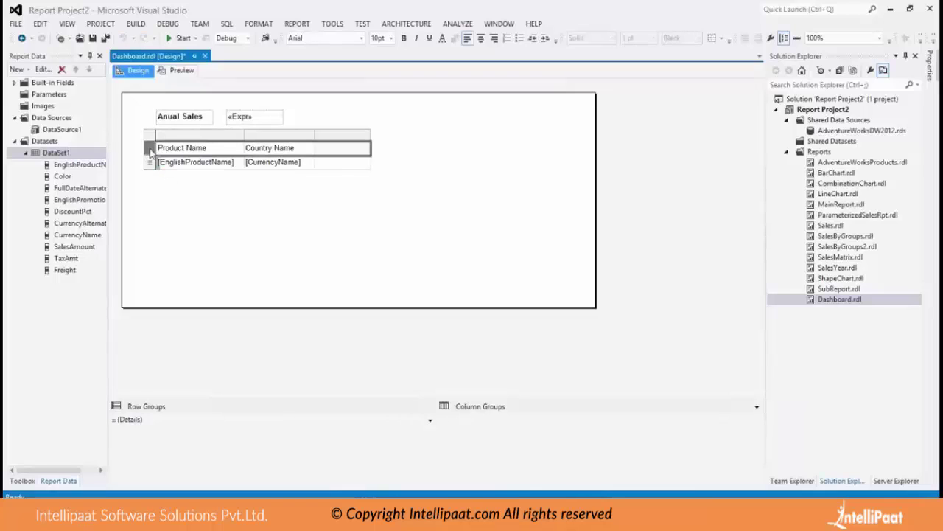
key(F4)
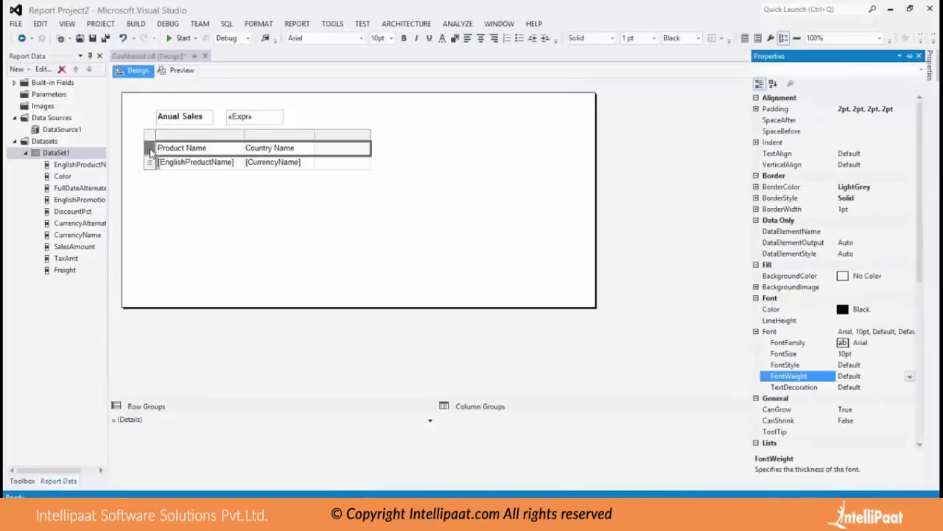
click(877, 378)
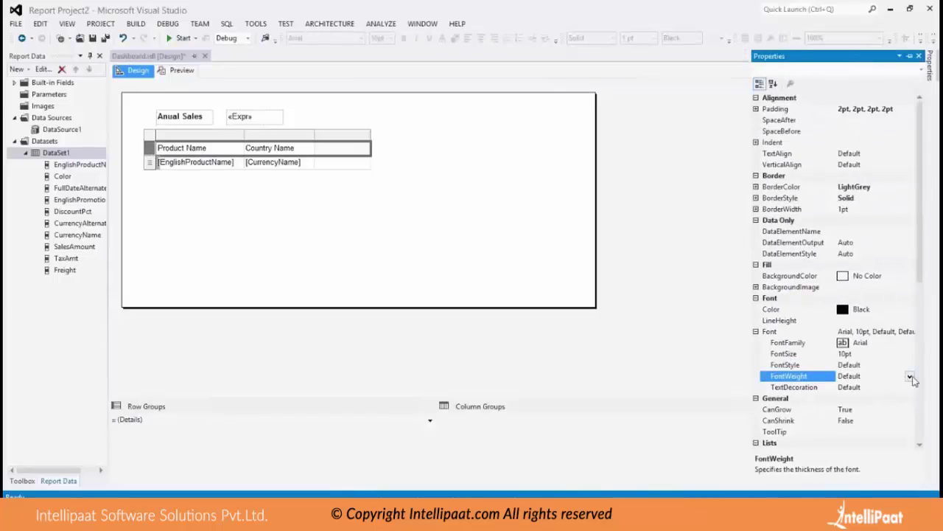
click(910, 377)
click(861, 344)
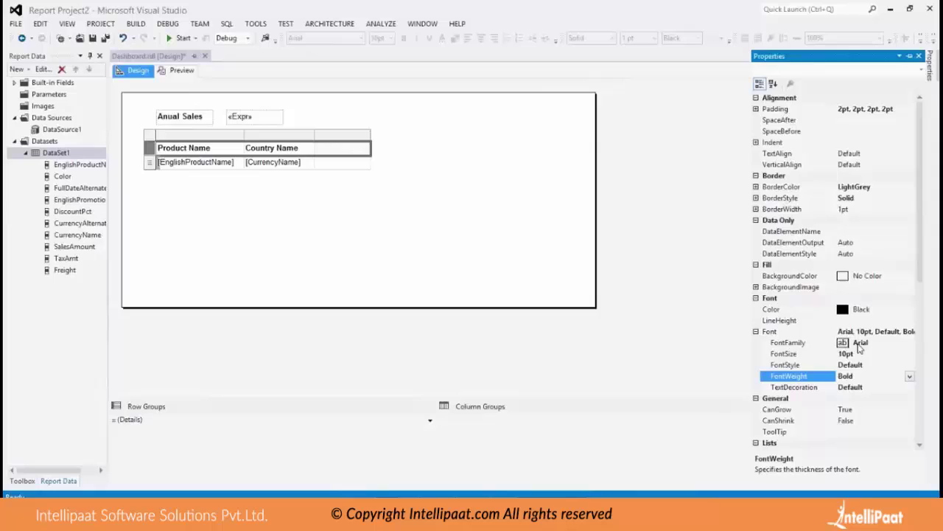
click(386, 244)
Step: Fill the third column's data cell with SalesAmount and preview the report
click(367, 162)
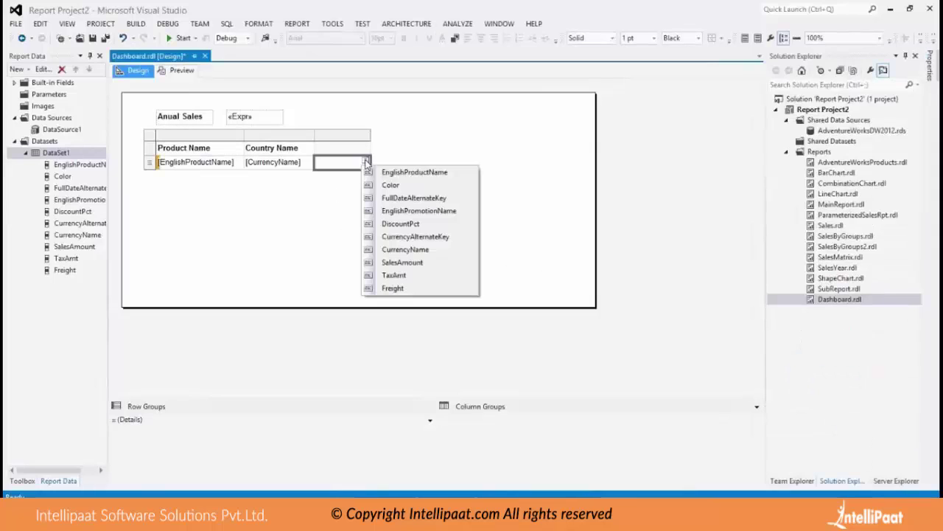
click(407, 263)
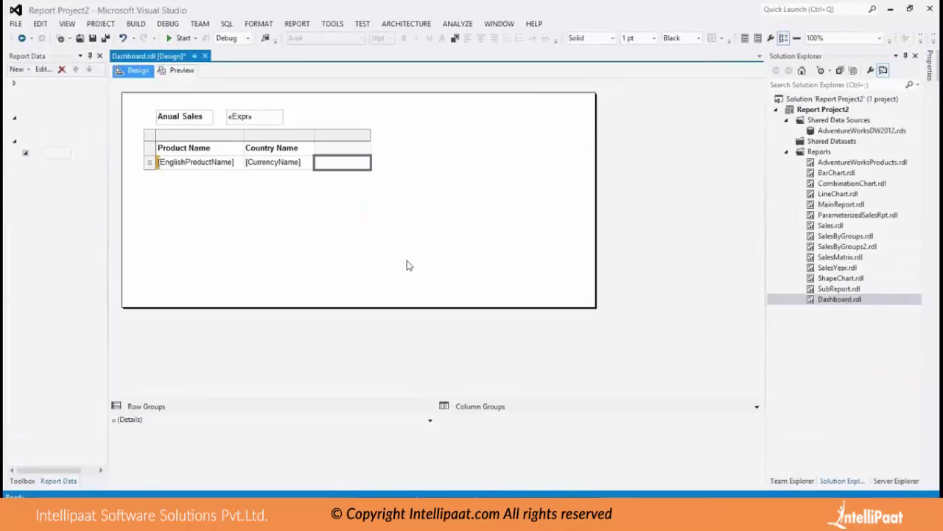
click(182, 70)
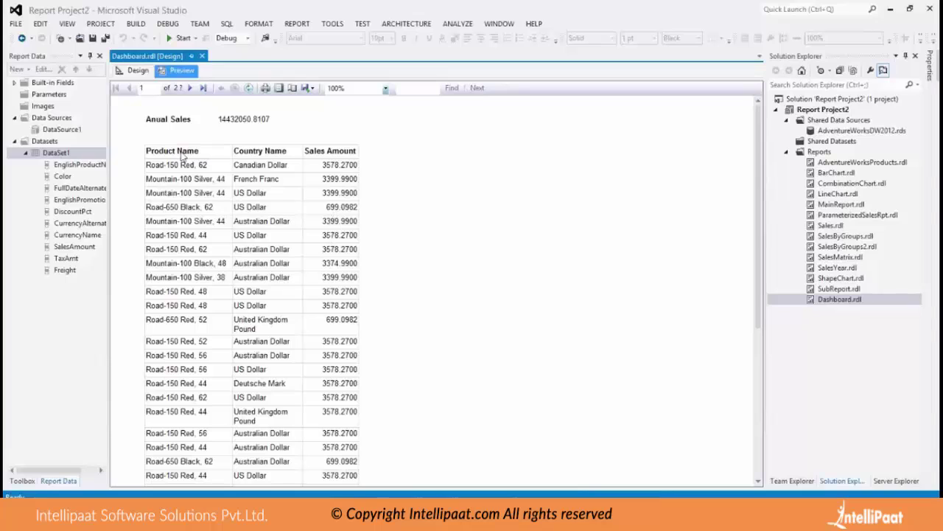
Step: Return from the rendered preview to the Dashboard.rdl design layout
click(136, 71)
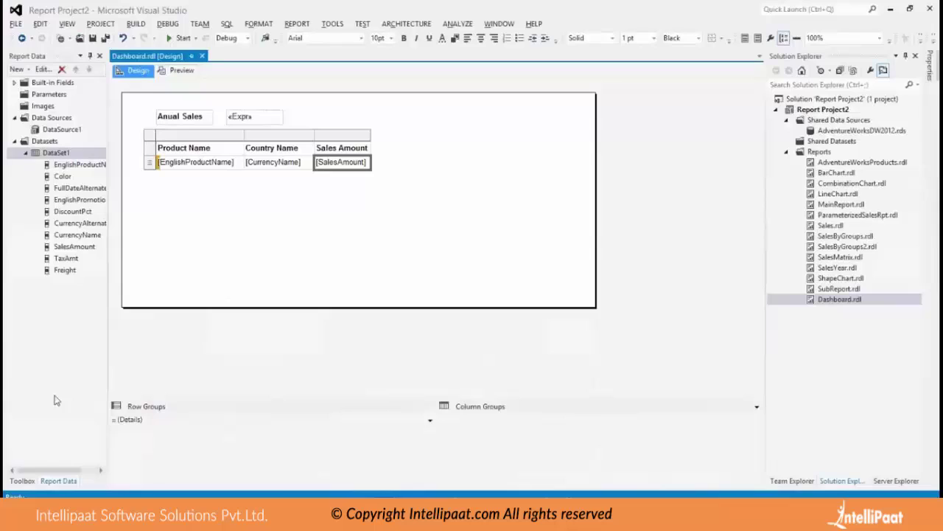
Step: Place a basic horizontal data bar from the Toolbox into the Sales Amount cell
click(16, 481)
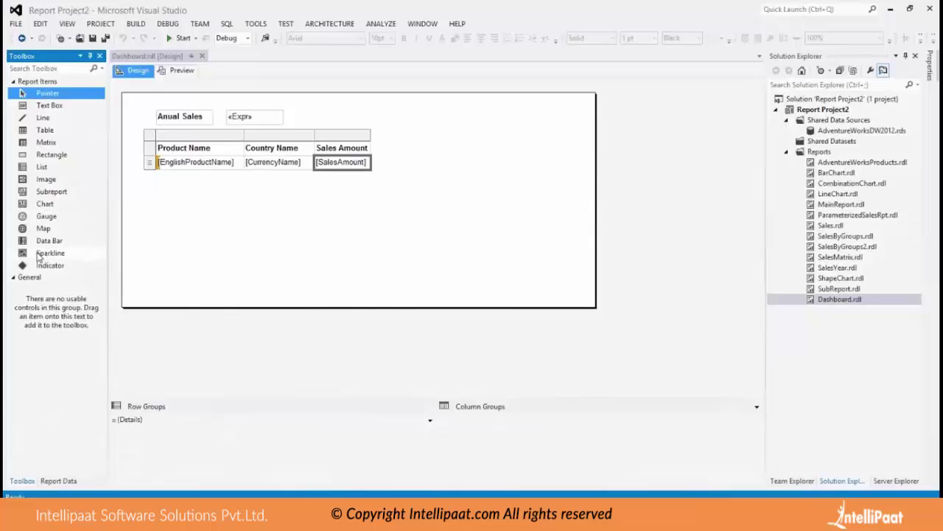
drag(37, 244, 344, 175)
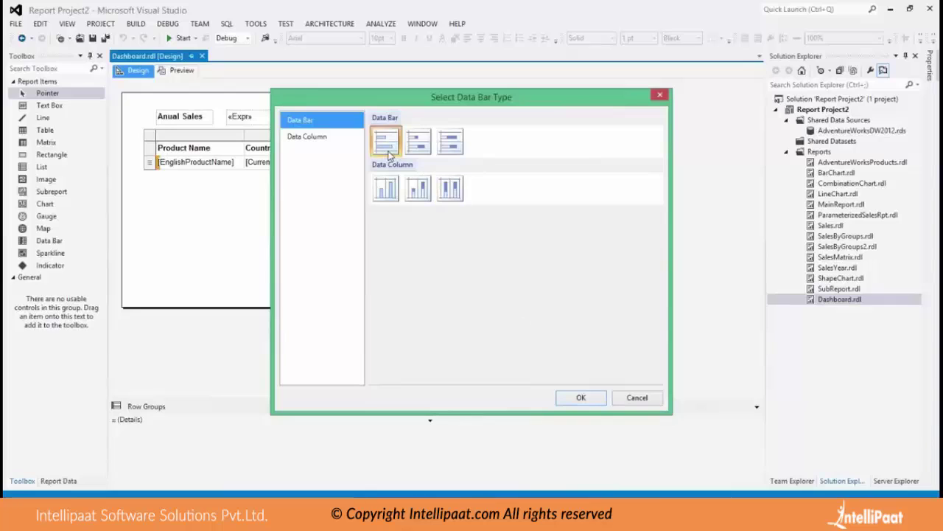
click(581, 397)
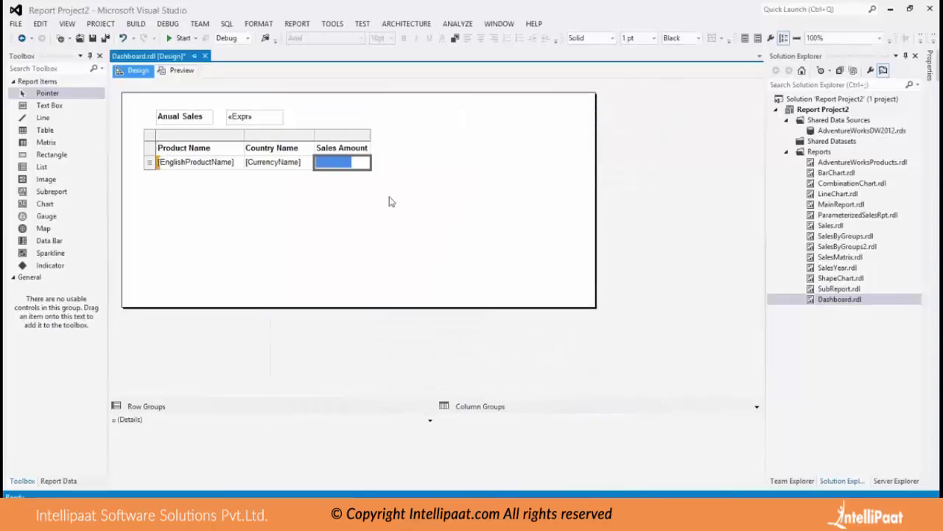
Step: Widen the Sales Amount column and make the detail row taller
drag(371, 134, 406, 134)
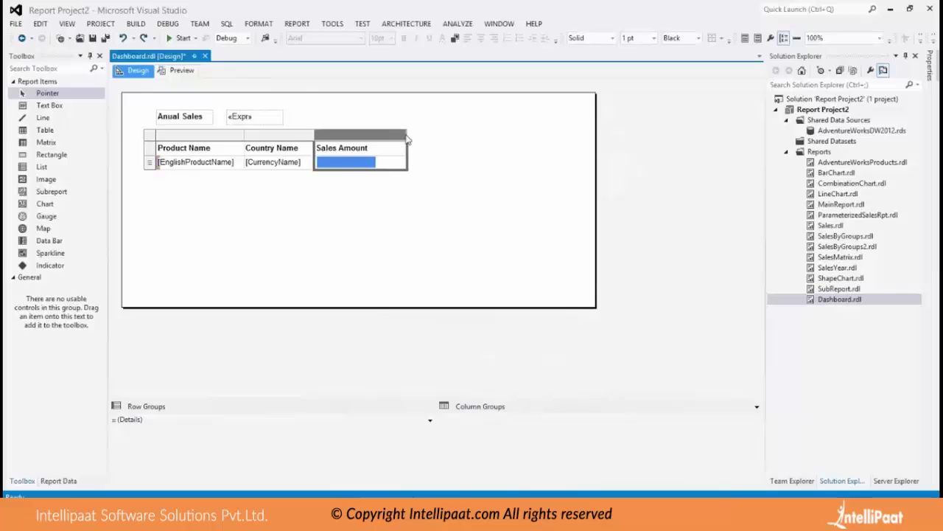
click(149, 163)
drag(149, 170, 150, 175)
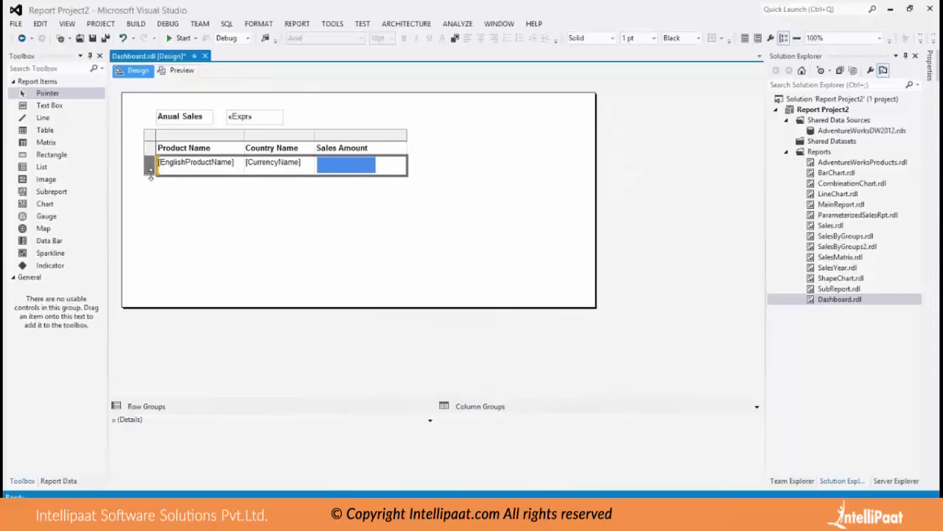
click(294, 214)
click(401, 147)
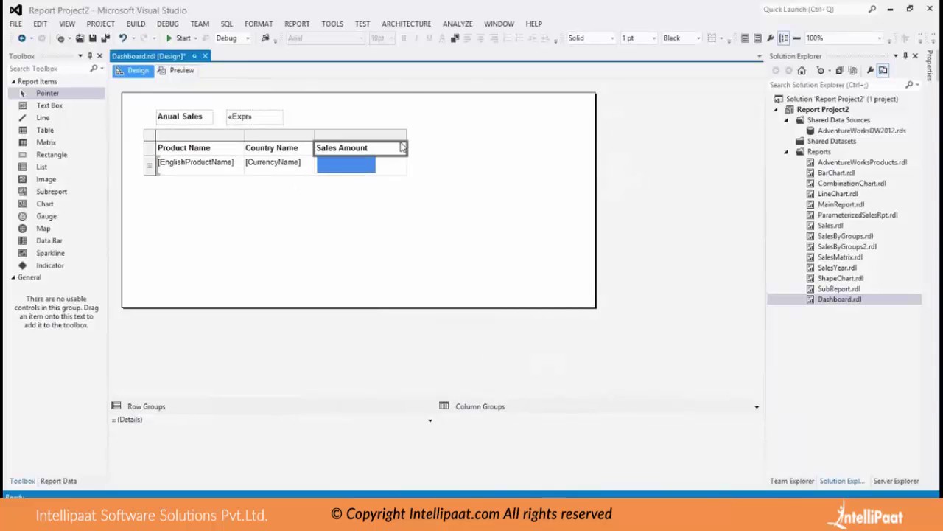
drag(405, 135, 413, 135)
click(373, 214)
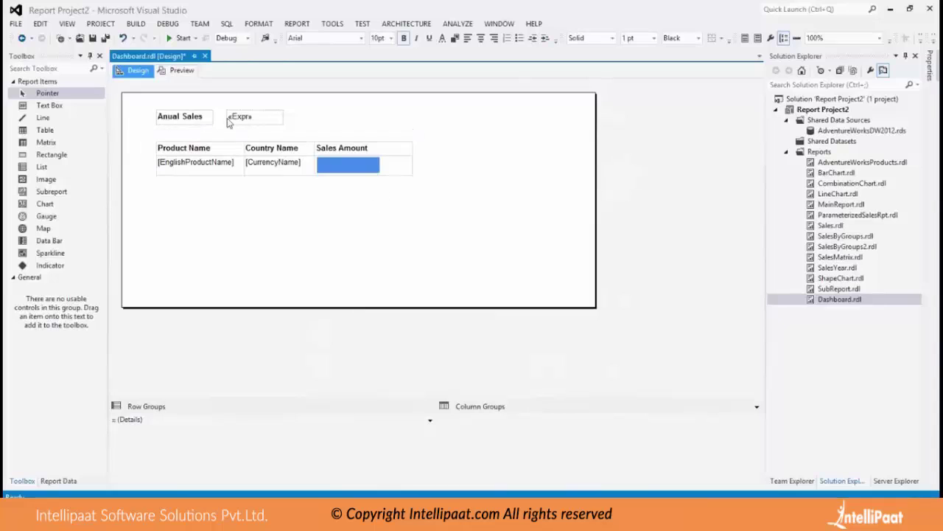
Step: Preview the report and scroll through each row's Sales Amount bars
click(182, 70)
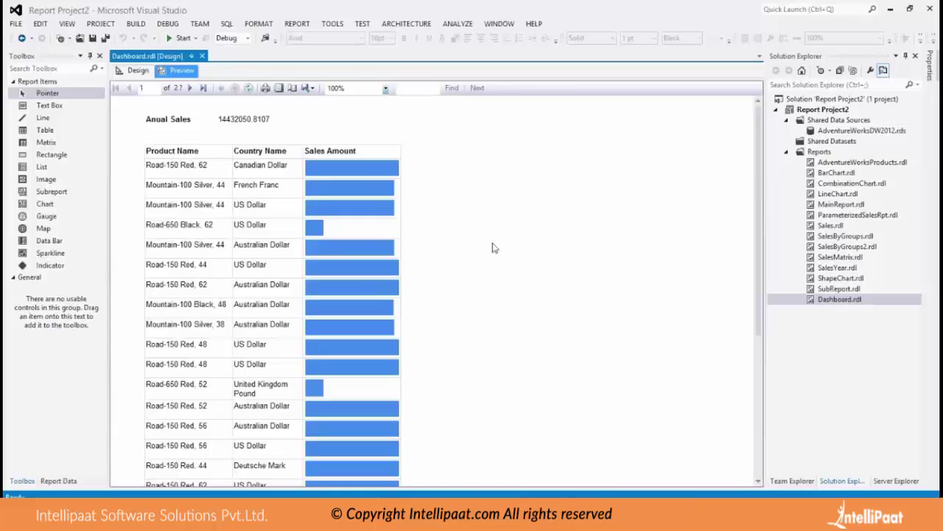
drag(759, 234, 762, 193)
drag(756, 214, 724, 206)
Step: Give the data bar the Semi transparent colour palette and preview the red bars
click(137, 73)
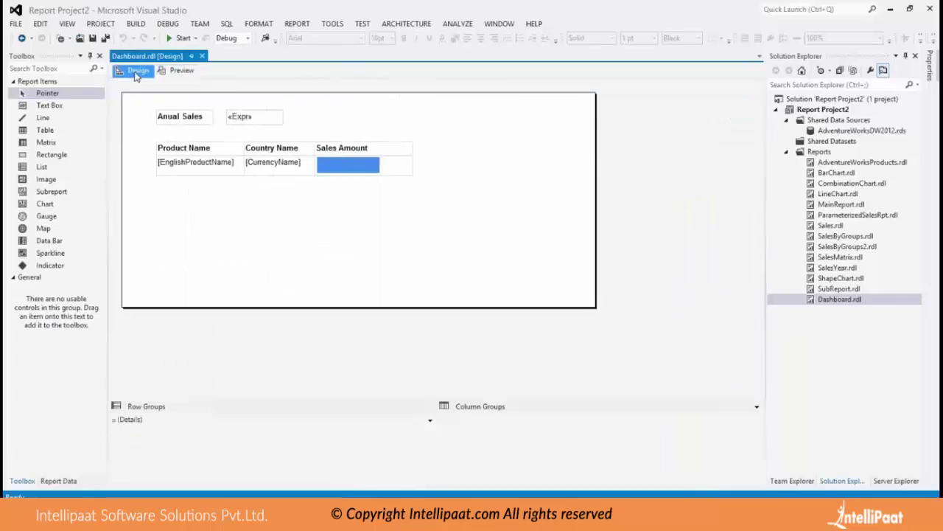
click(351, 172)
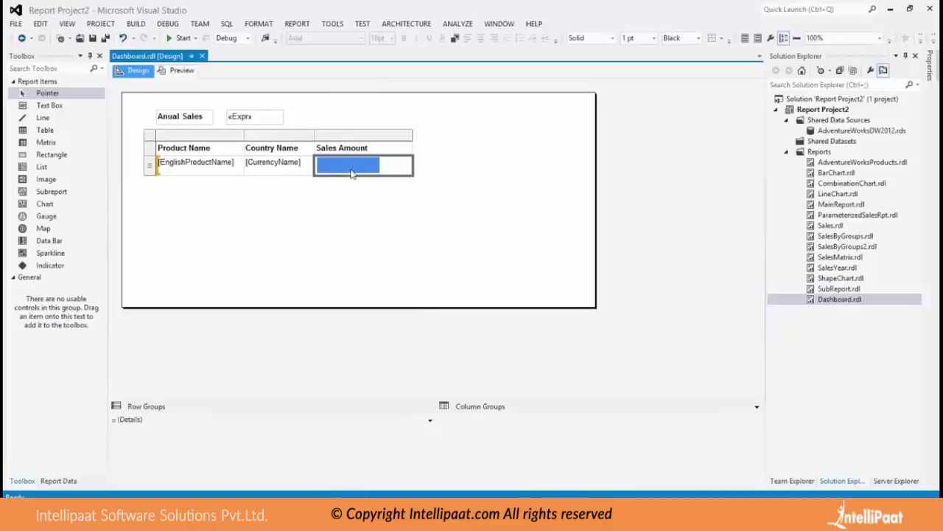
right_click(351, 173)
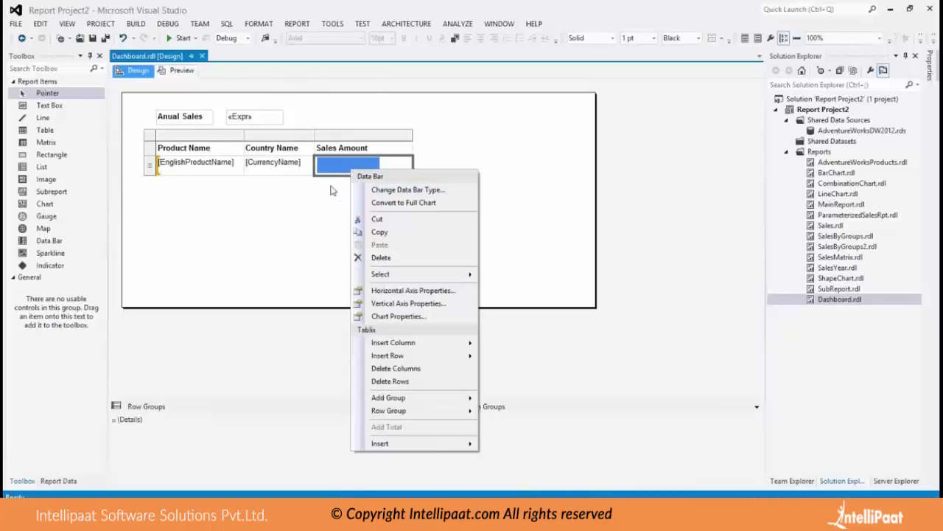
click(384, 317)
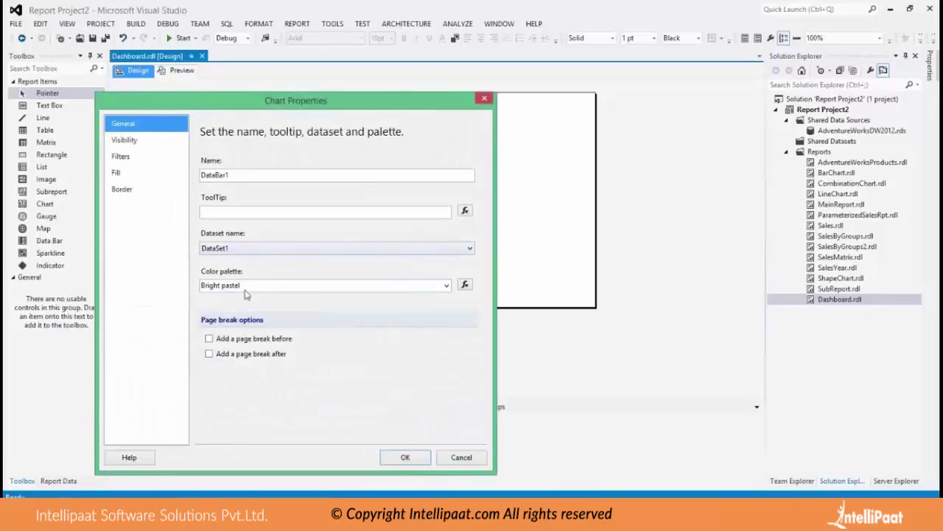
click(445, 286)
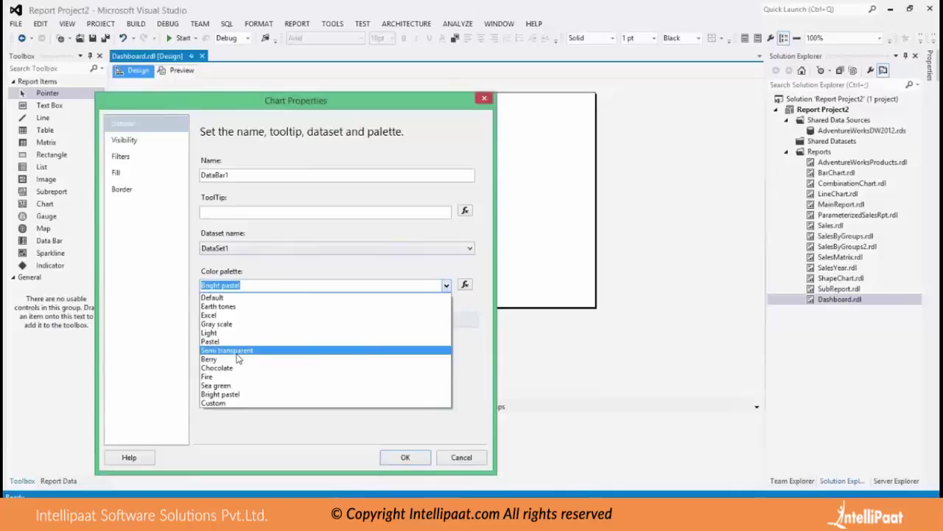
click(232, 353)
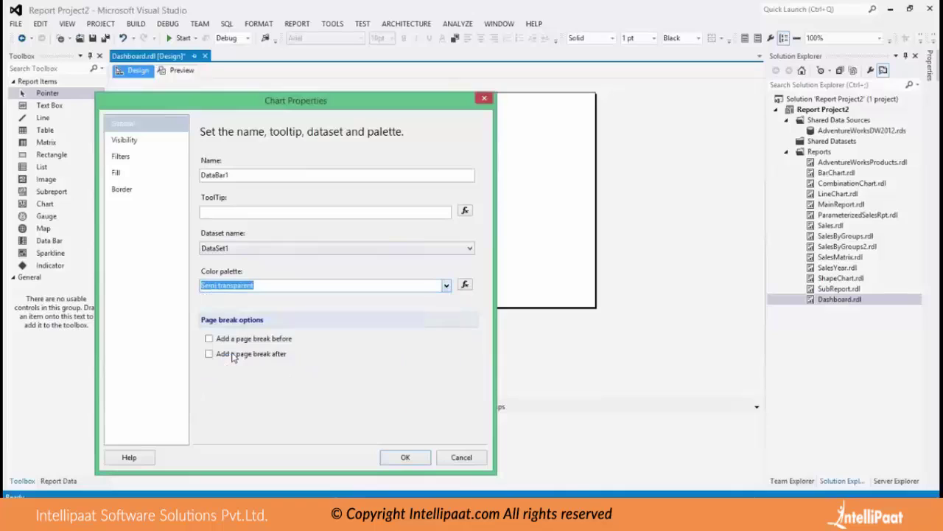
click(401, 457)
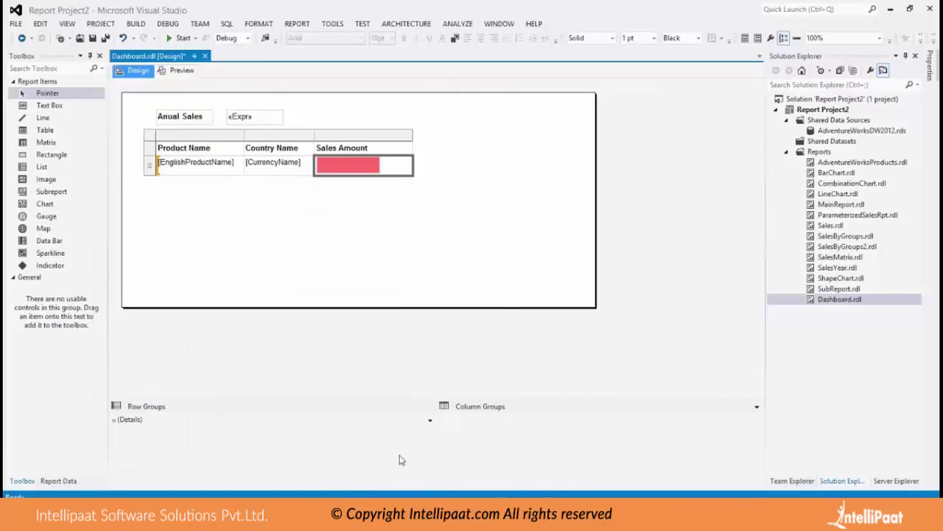
click(180, 70)
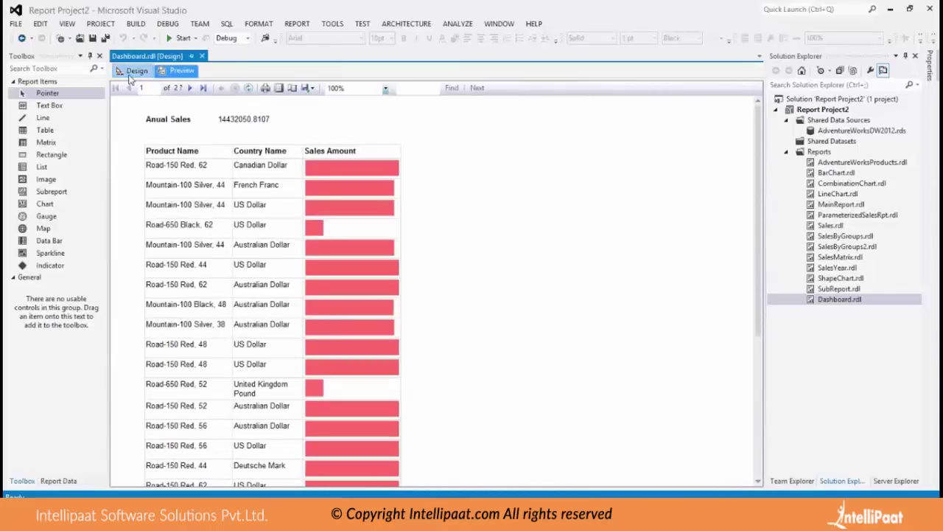
Step: Inspect the data bar's vertical axis and chart properties without changing anything
click(132, 72)
right_click(372, 162)
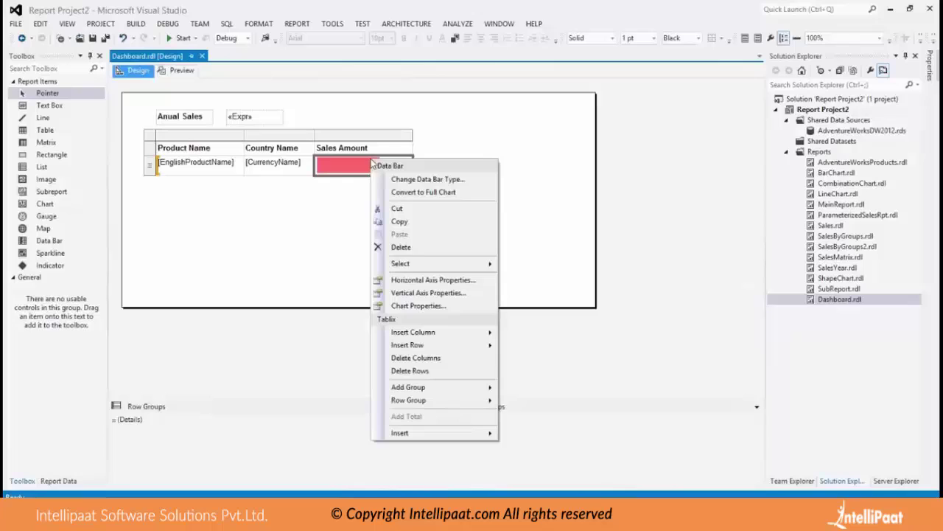
click(435, 295)
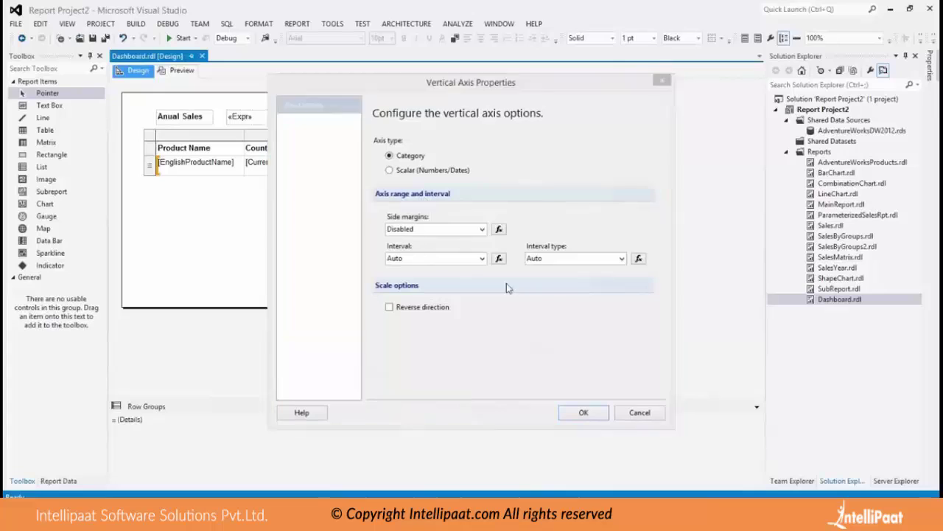
right_click(359, 170)
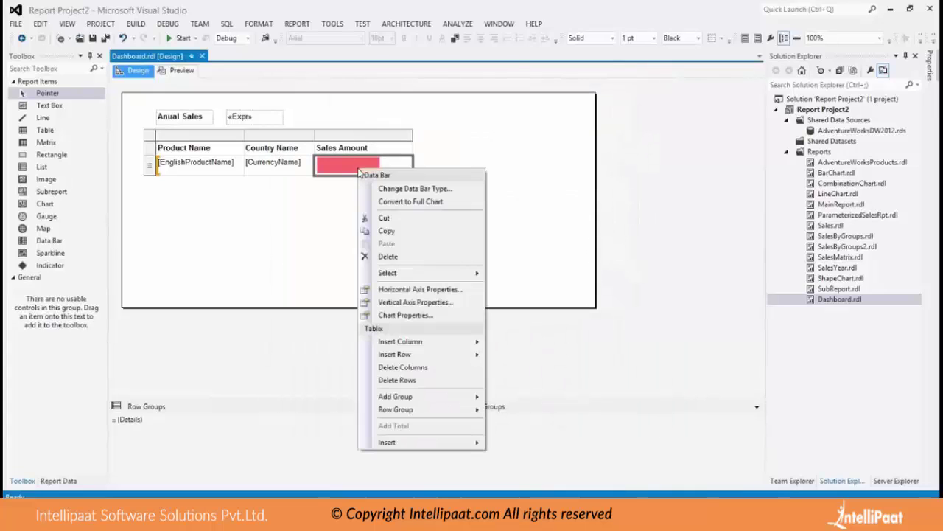
click(406, 314)
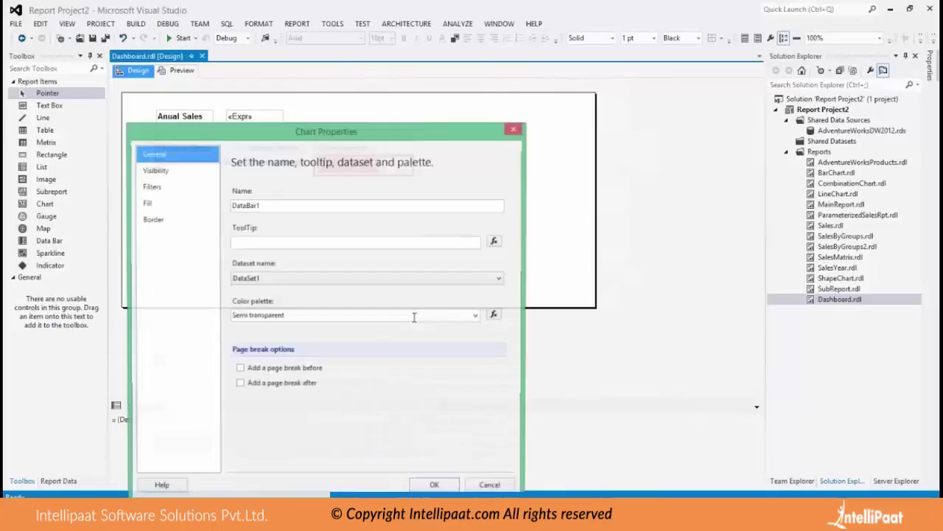
key(Escape)
Step: Try converting the data bar to a full chart, then revert it to a data bar
right_click(360, 171)
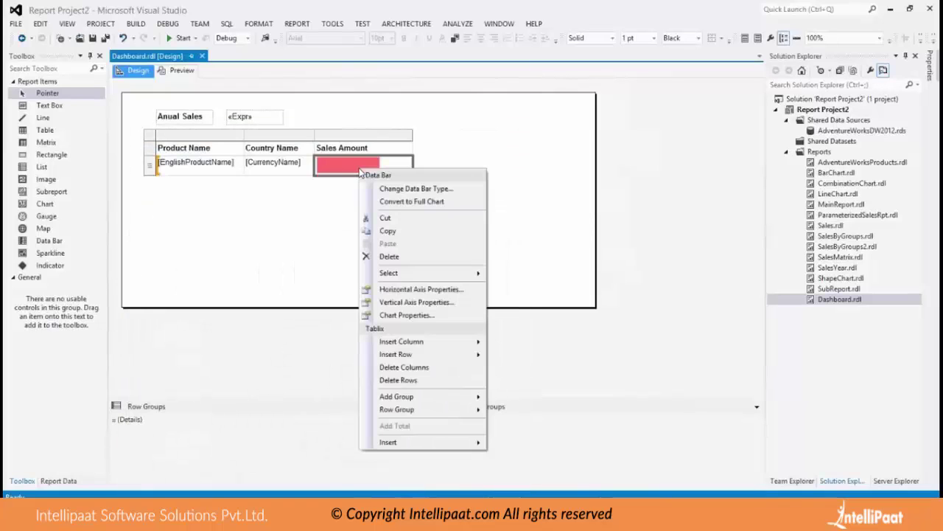
click(393, 203)
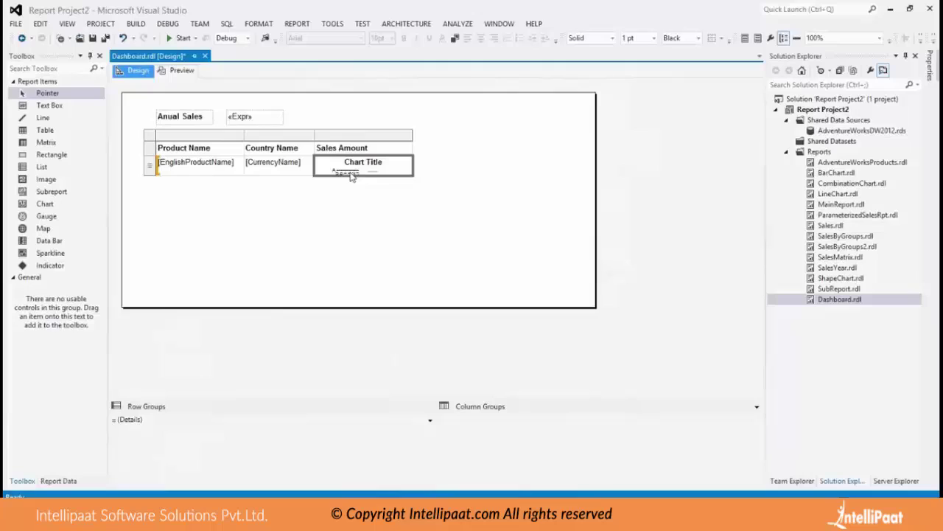
key(ctrl+s)
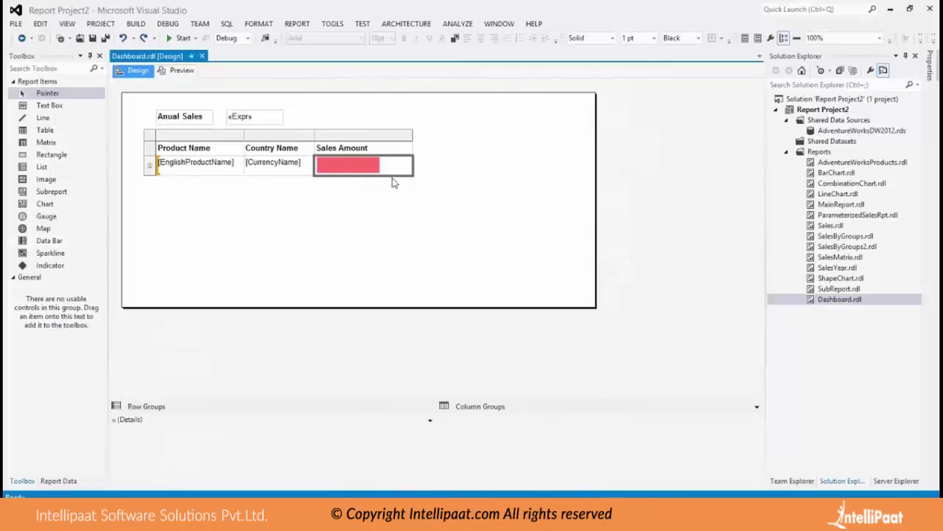
Step: Look through the data bar style choices and dismiss them unchanged
right_click(358, 171)
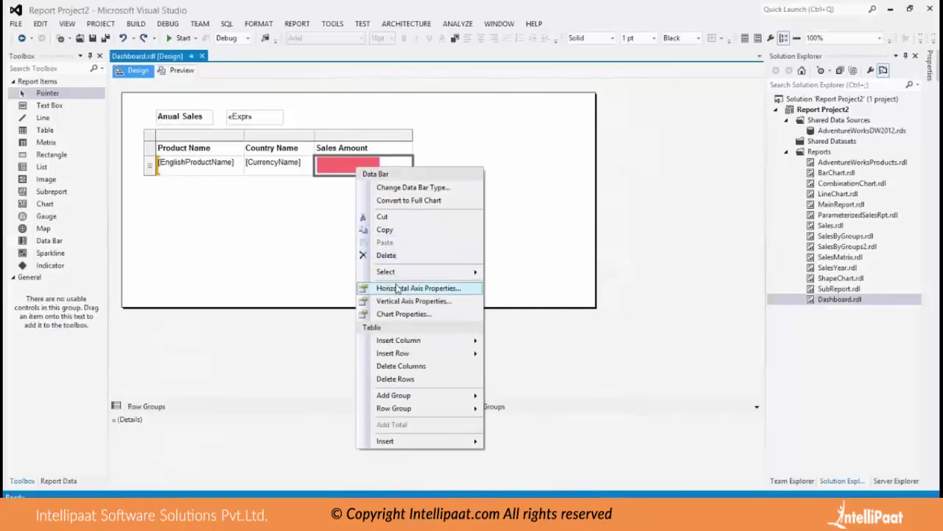
click(400, 188)
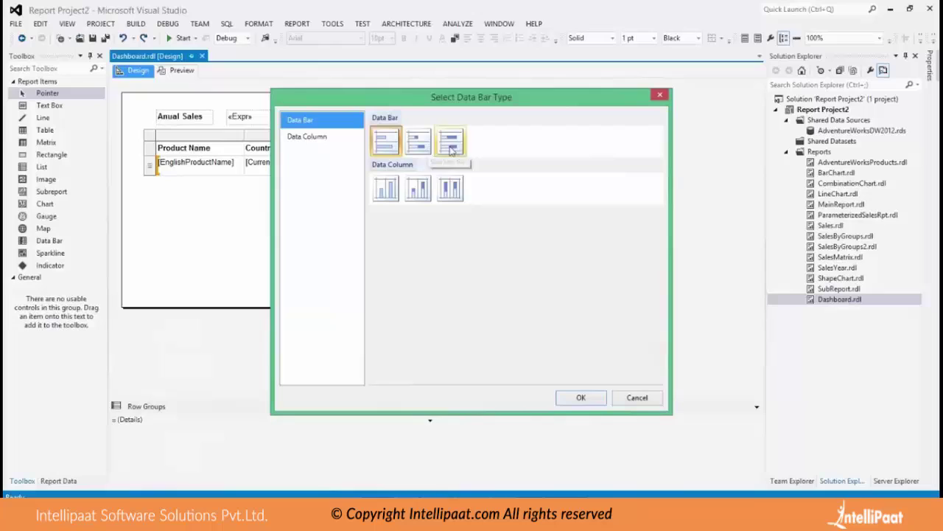
click(660, 95)
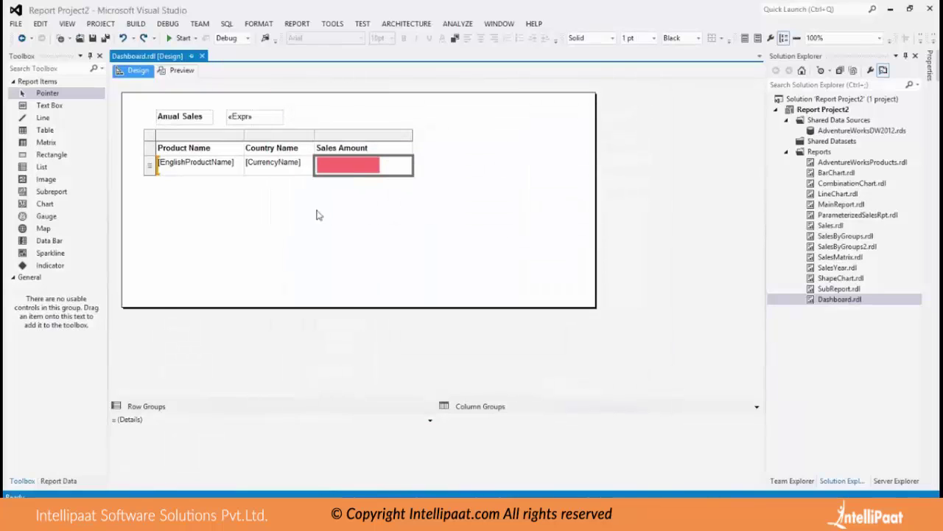
Step: Insert a column right of Sales Amount holding the TaxAmt field, and widen it
click(360, 135)
right_click(360, 136)
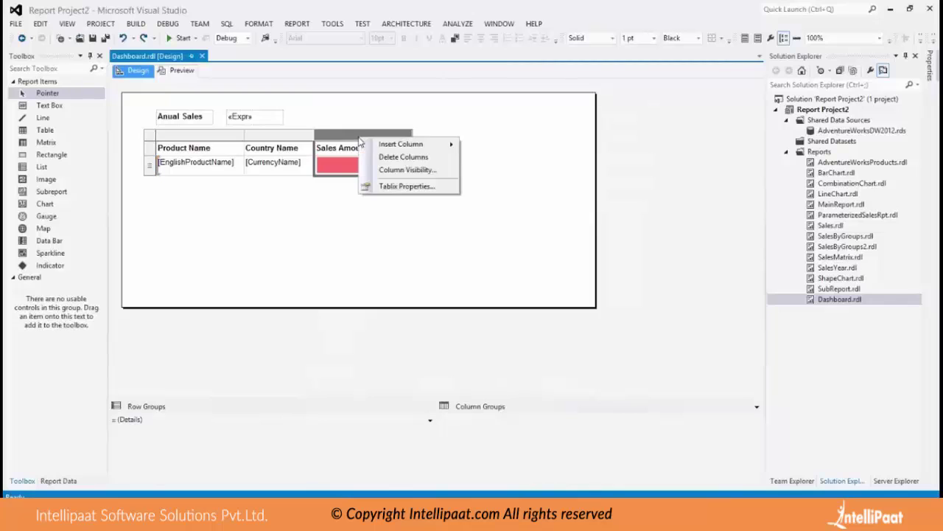
mouse_move(389, 146)
click(478, 159)
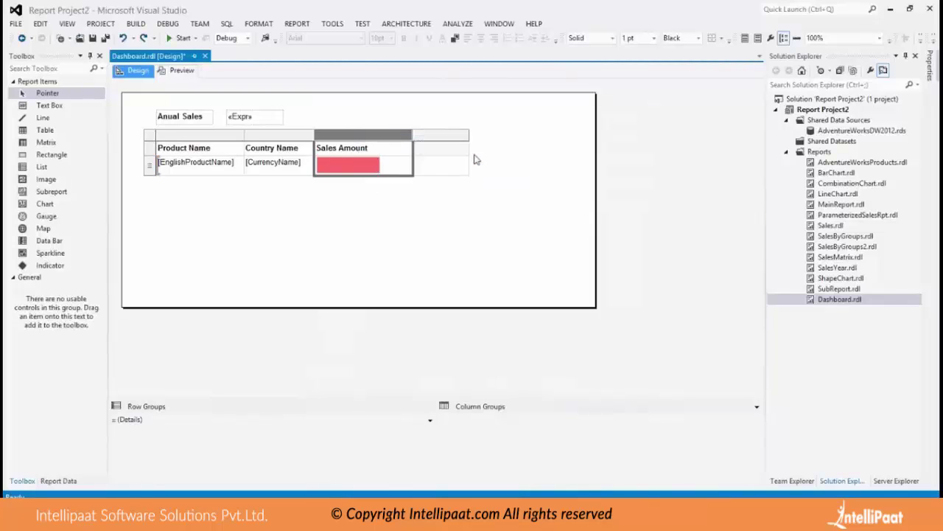
click(464, 161)
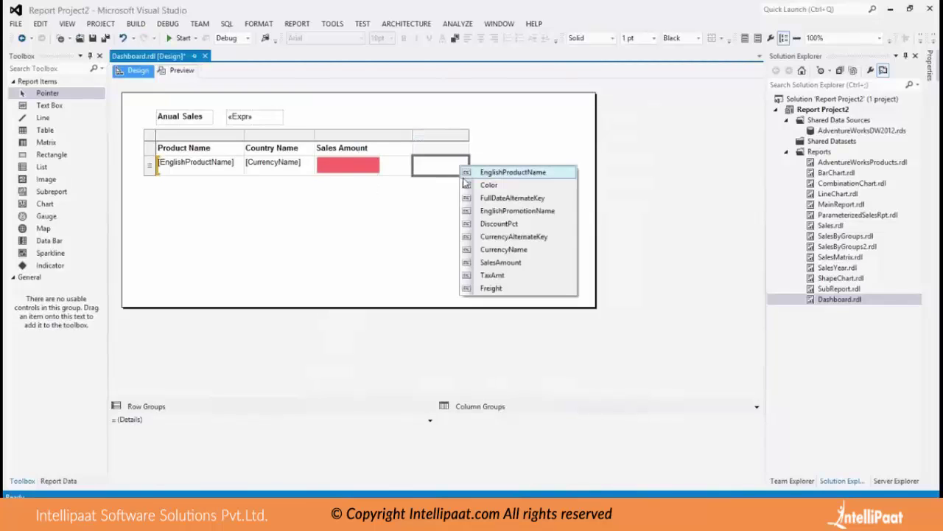
click(500, 279)
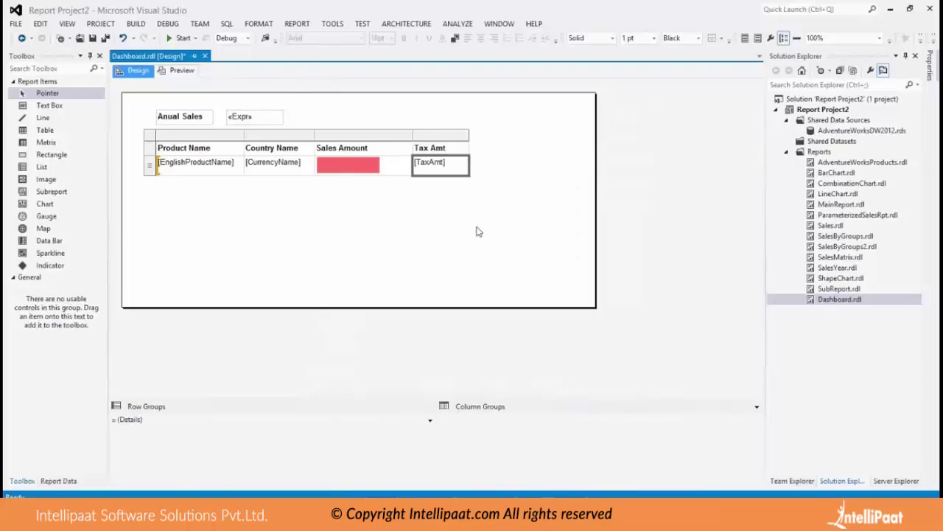
drag(469, 133, 505, 135)
click(475, 205)
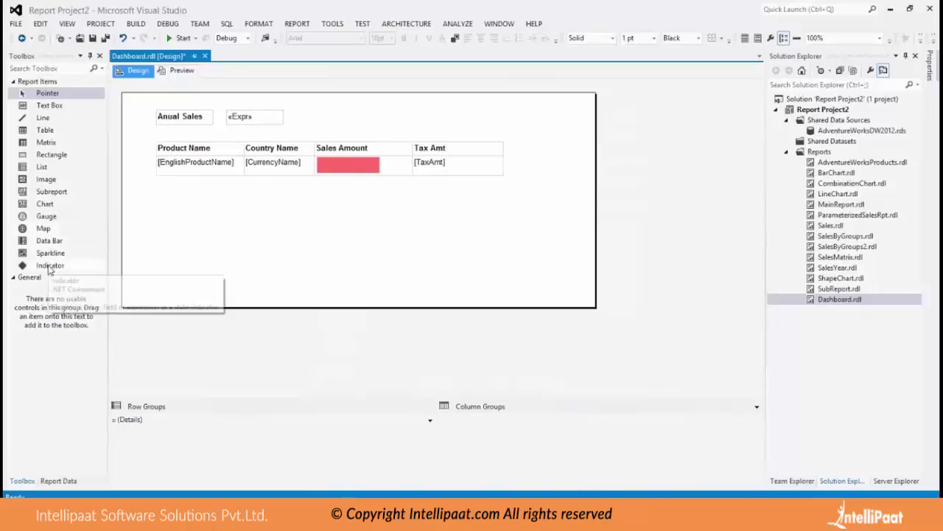
Step: Put a 3 Arrows (Colored) directional indicator into the Tax Amt cell
drag(49, 266, 438, 170)
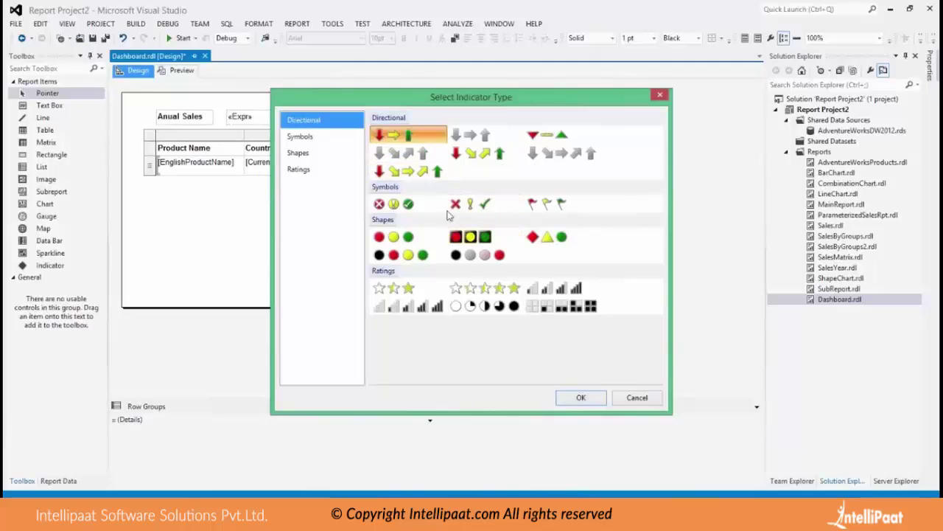
click(325, 139)
click(325, 152)
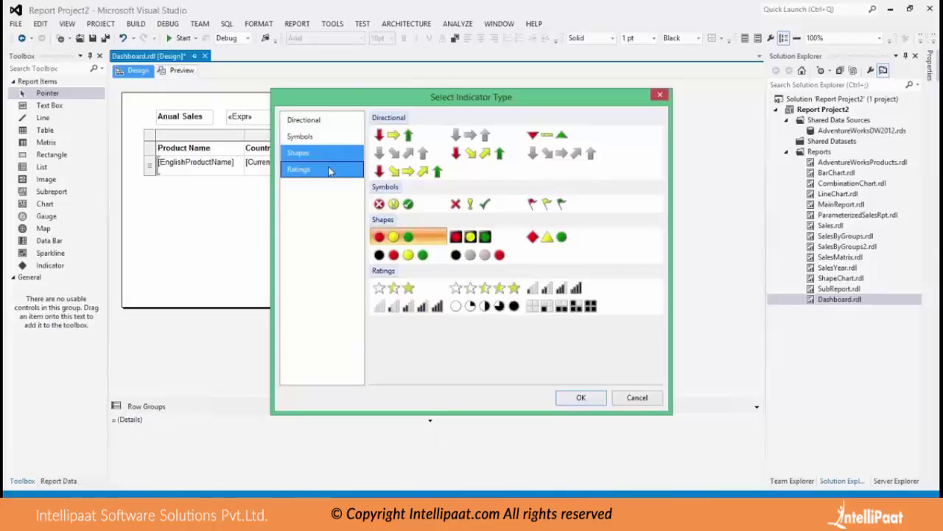
click(329, 170)
click(324, 120)
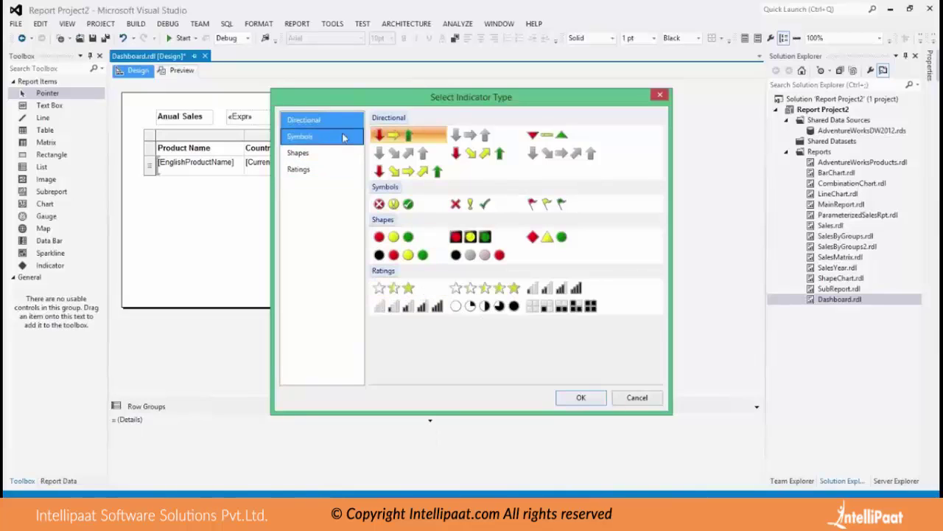
click(401, 137)
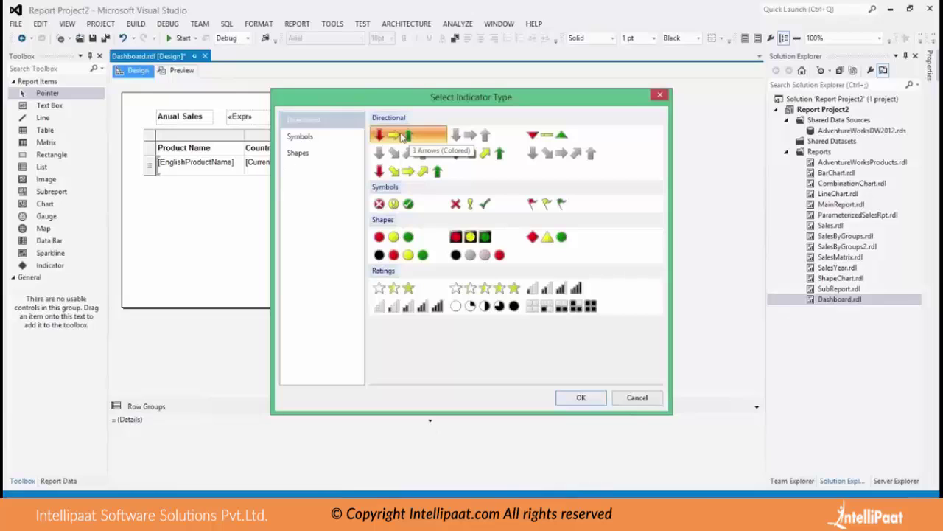
click(581, 399)
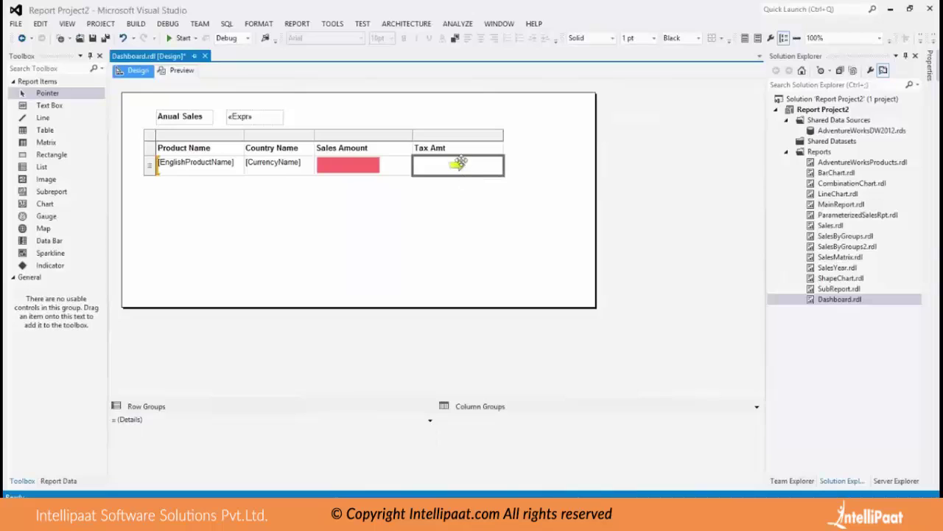
click(174, 71)
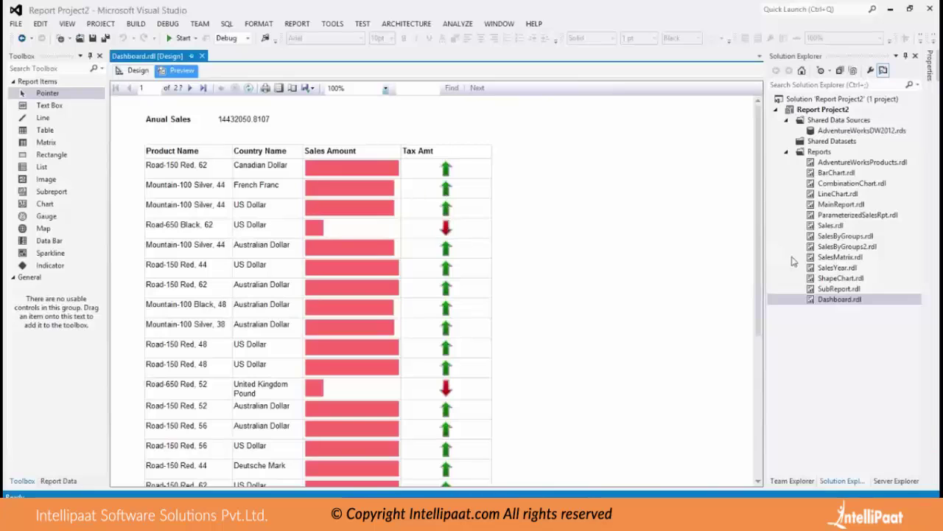
drag(762, 252, 753, 352)
scroll(754, 353, up, 3)
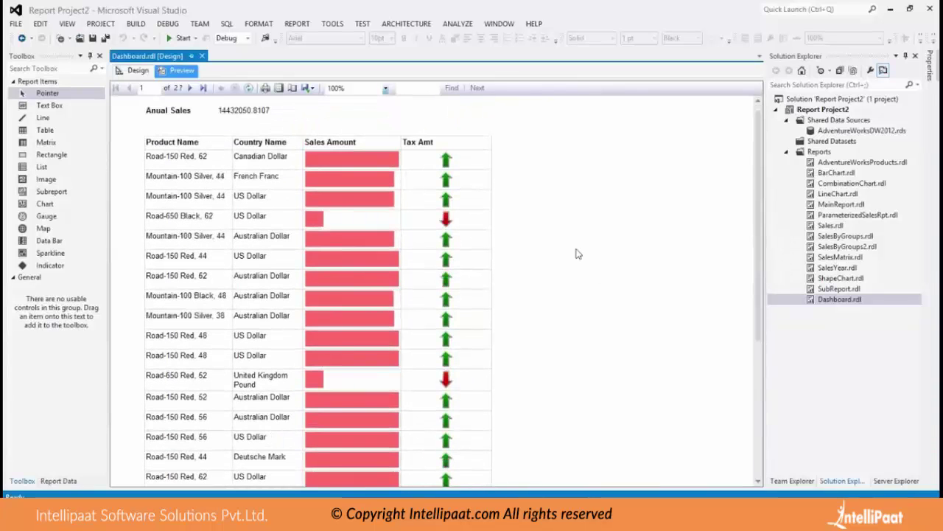
click(138, 70)
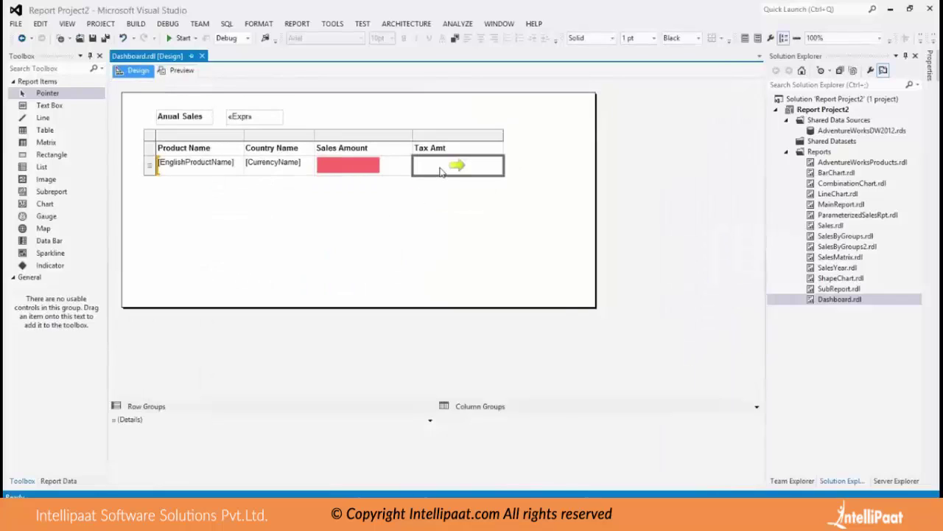
Step: Base the indicator on [TaxAmt] with red, yellow, green states, then narrow the column
right_click(440, 172)
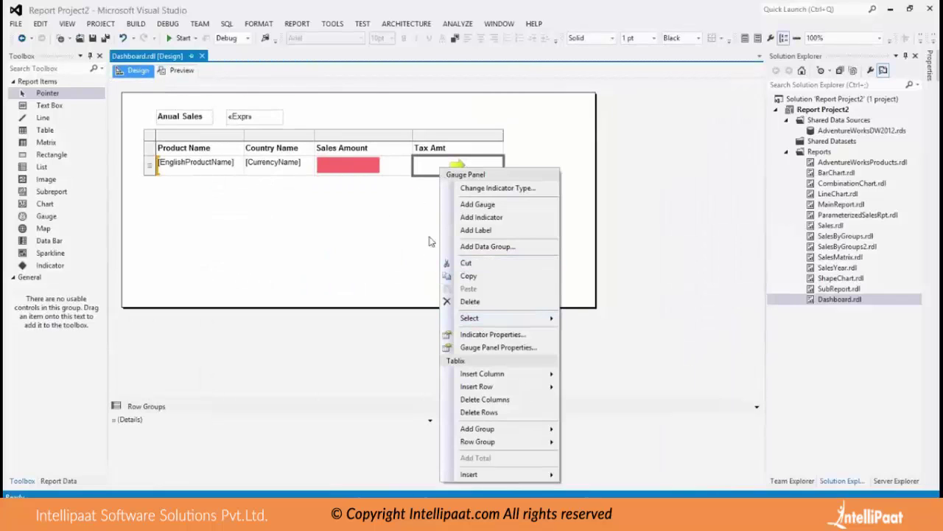
click(485, 337)
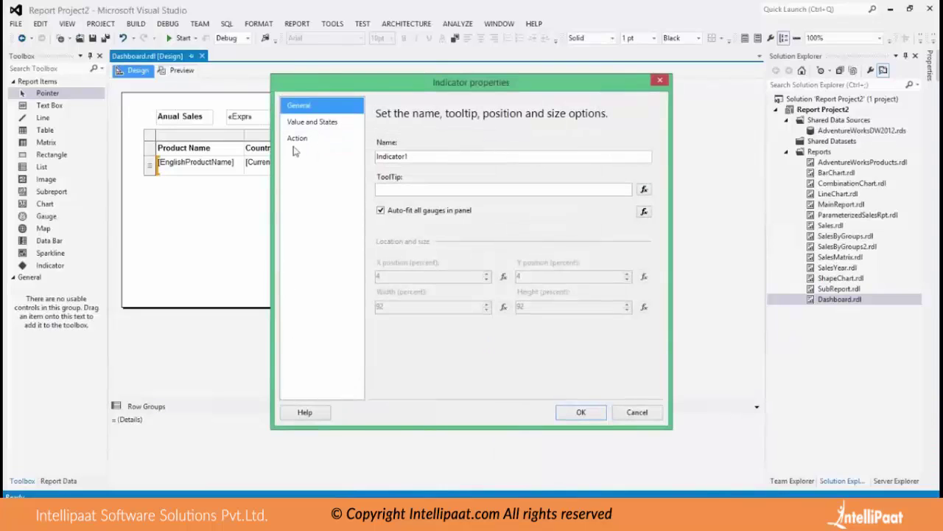
click(310, 122)
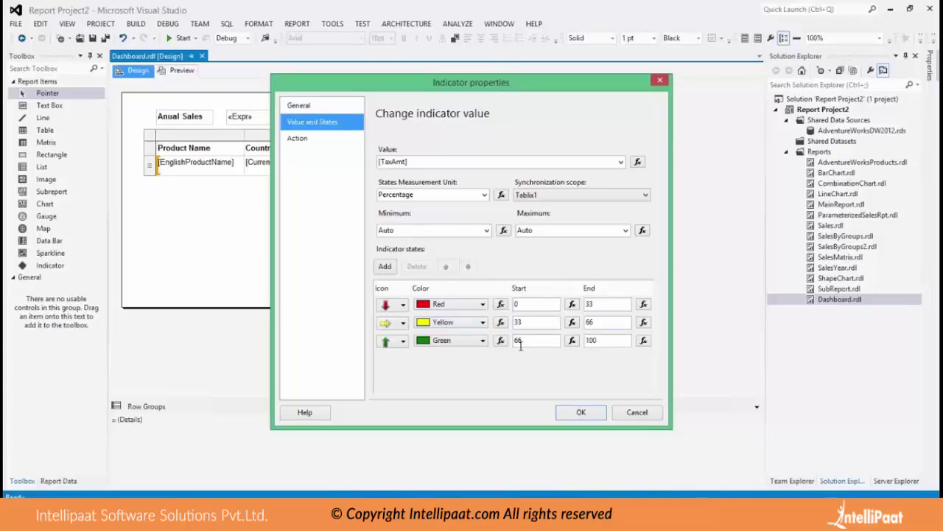
click(582, 411)
drag(502, 138, 455, 139)
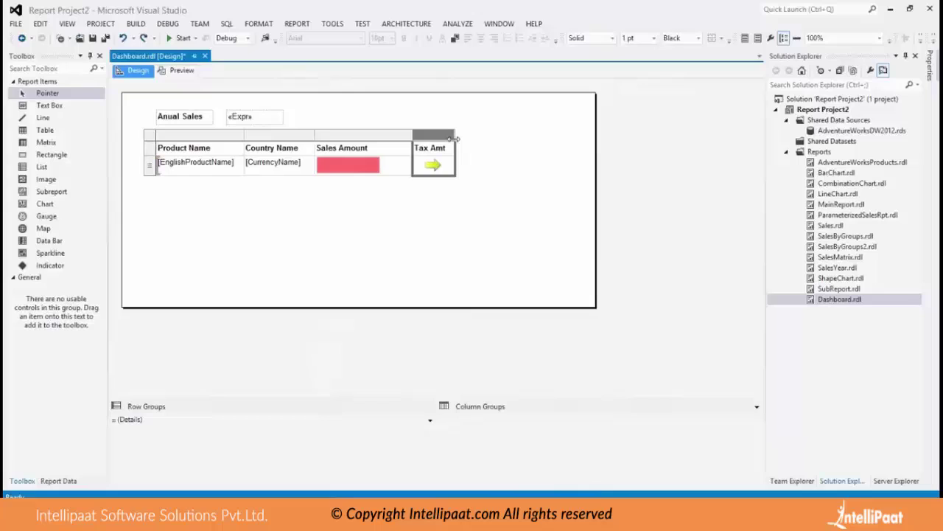
Step: Narrow the Tax Amt column slightly more and preview the rendered report
click(453, 137)
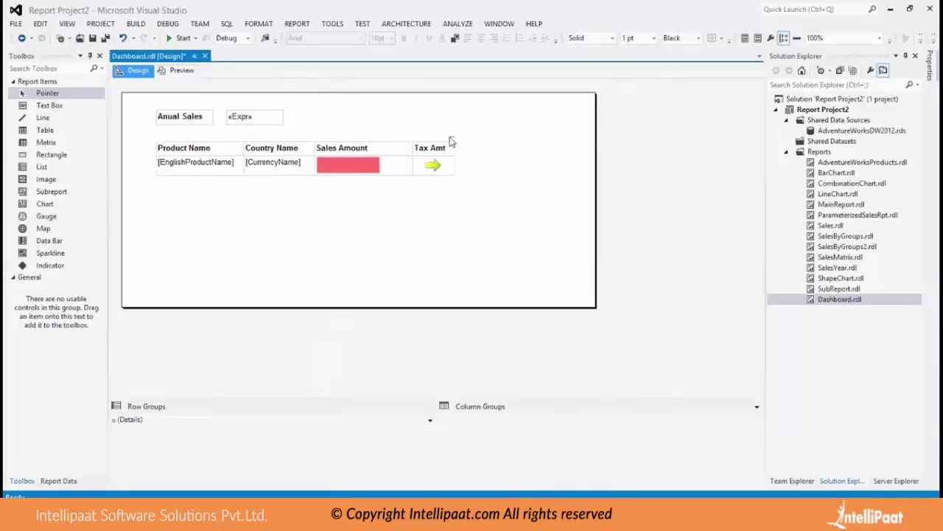
click(451, 144)
click(451, 138)
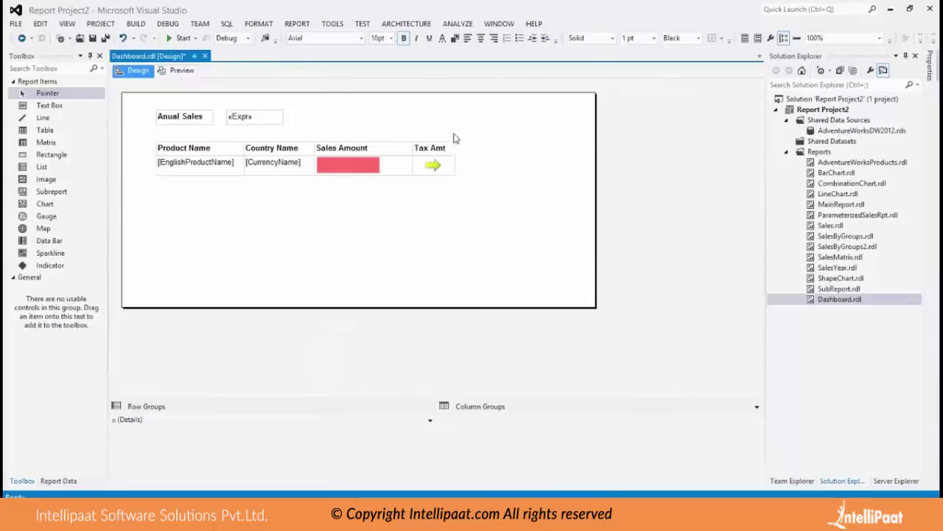
click(452, 144)
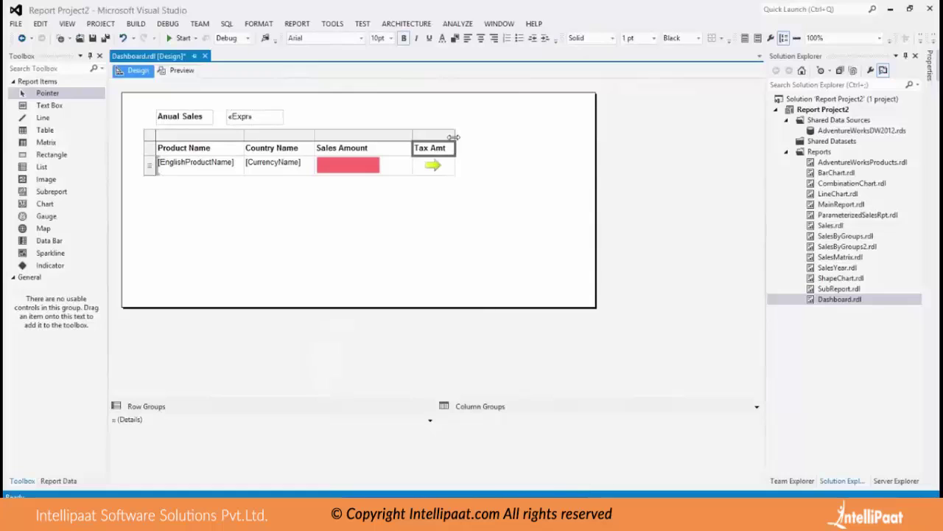
drag(453, 138, 449, 138)
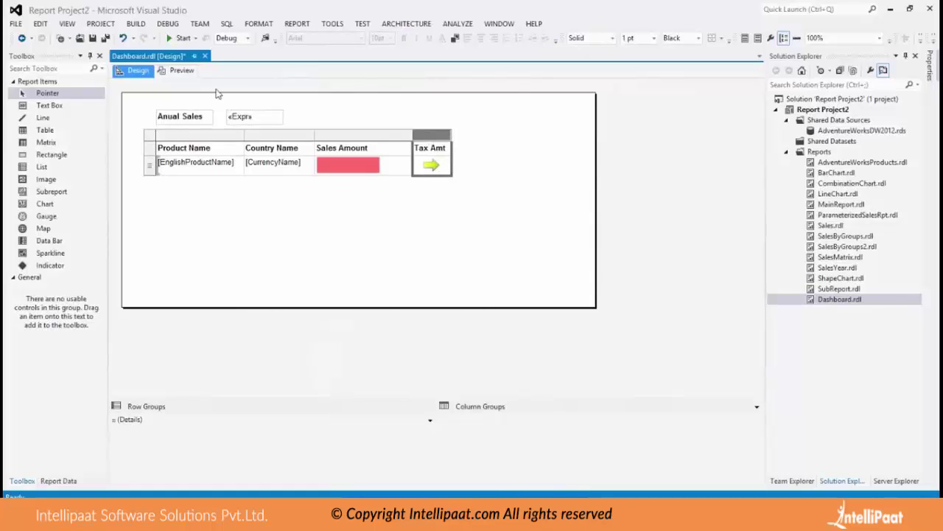
click(185, 73)
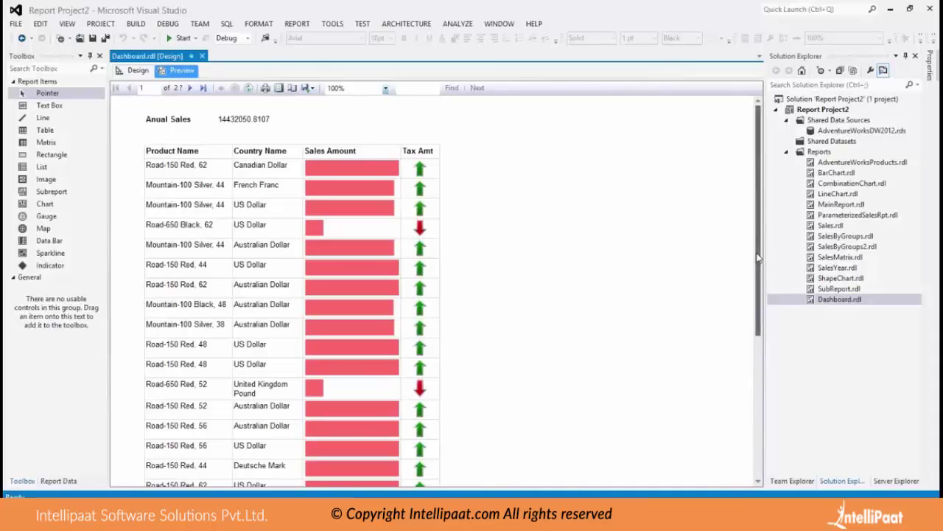
Step: Scroll the preview, return to design view, and bring up the Tax Amt column options
drag(760, 256, 729, 460)
scroll(722, 324, up, 5)
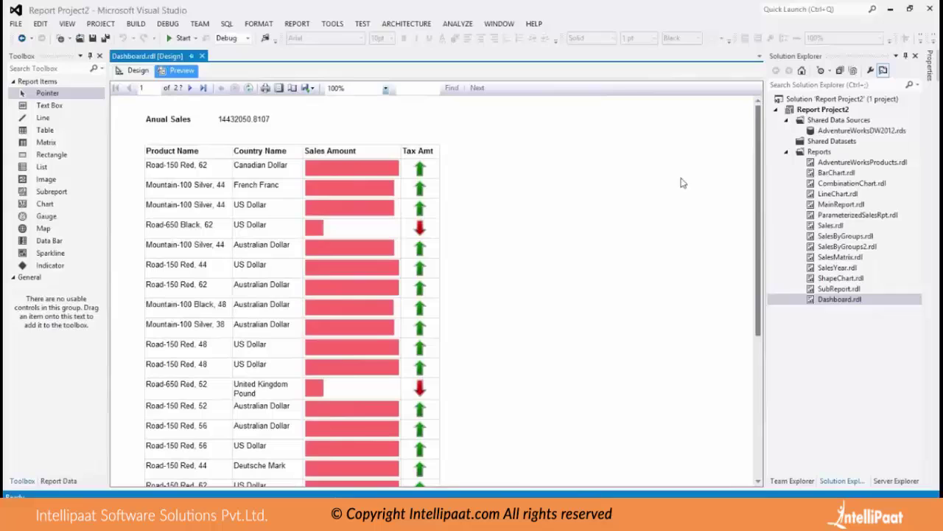
click(136, 70)
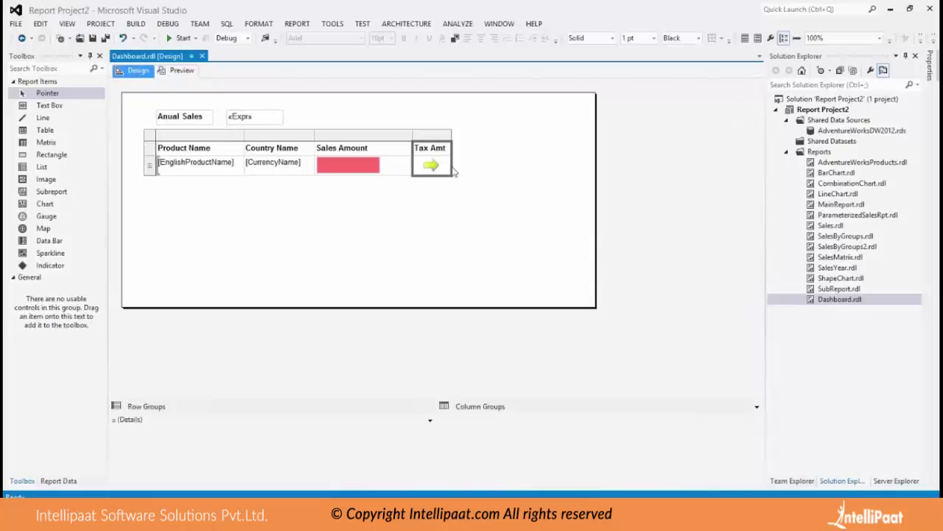
right_click(441, 138)
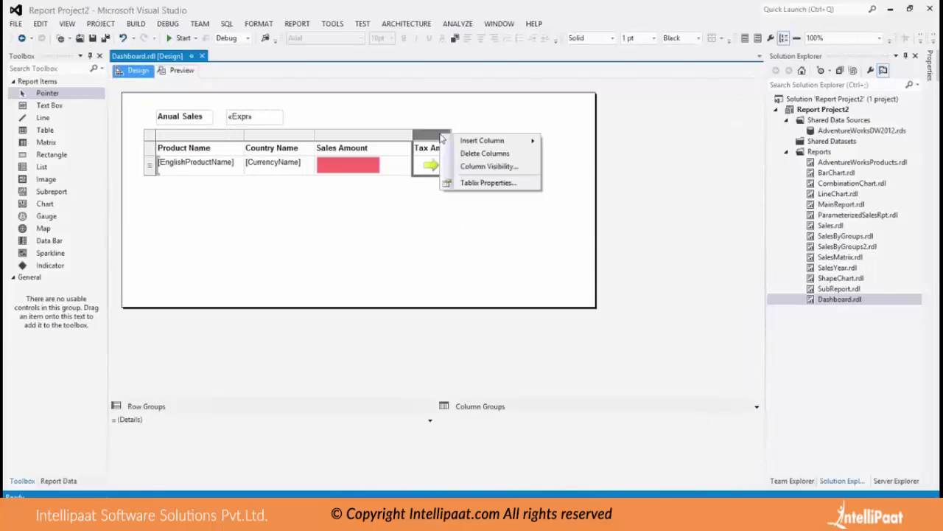